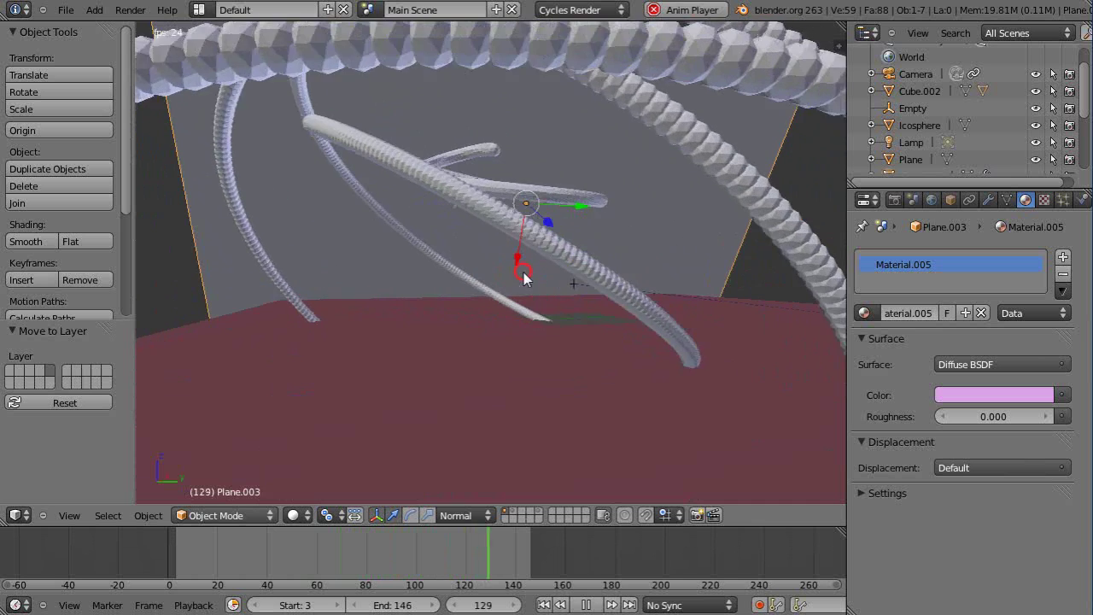
# Step: Stop playback and select the old emitter Plane.002 with its curved particle streams
pyautogui.hotkey('alt', 'a')
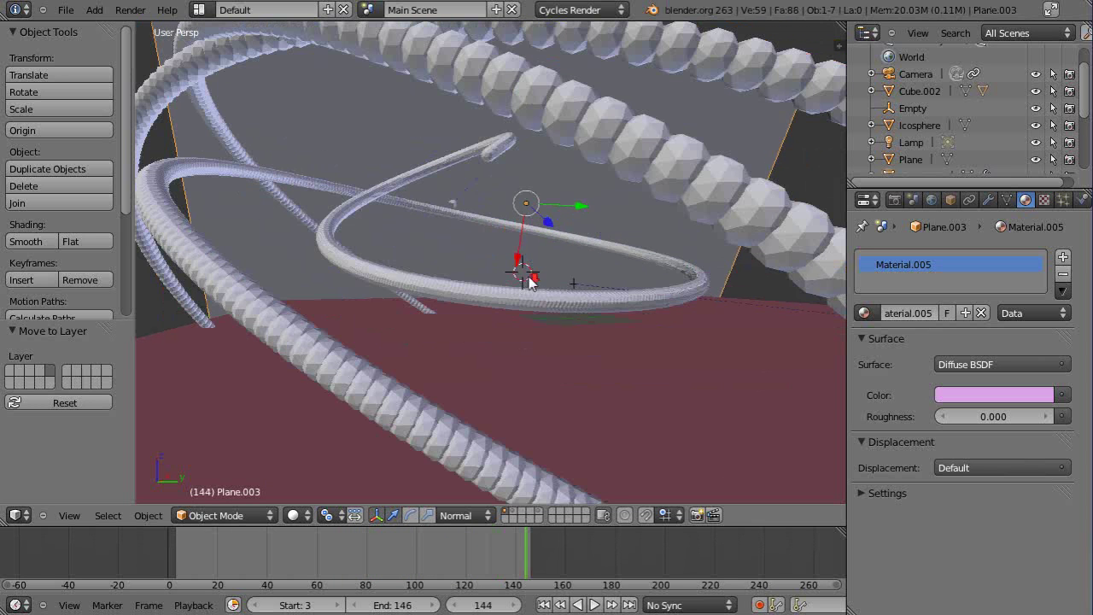
pyautogui.rightClick(484, 162)
# Step: Delete Plane.002 along with its curves, then delete the small Cube.002
pyautogui.press('x')
pyautogui.click(486, 164)
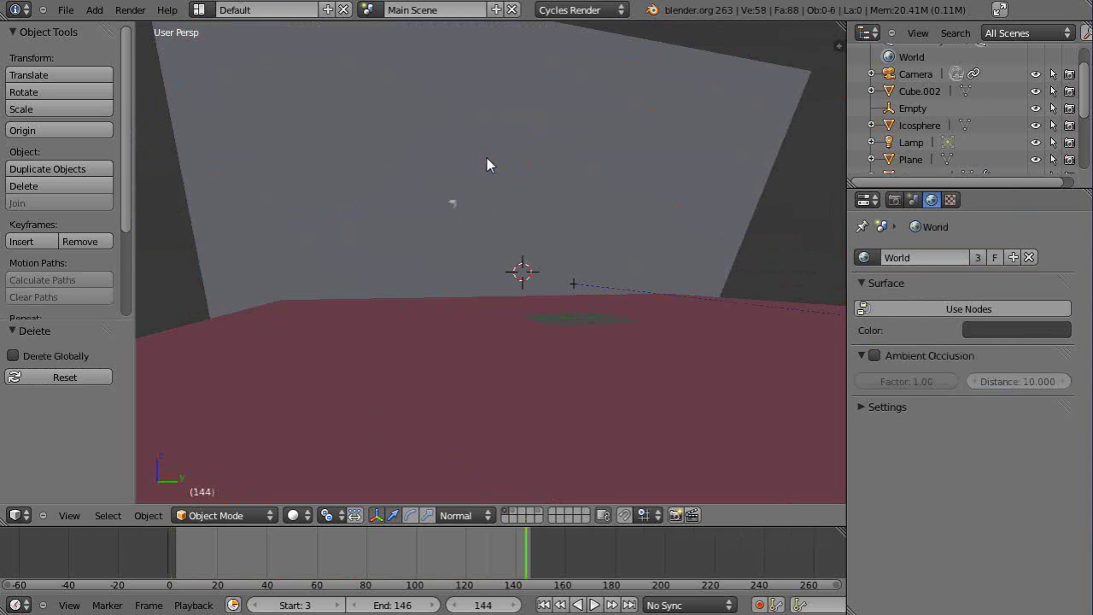
pyautogui.rightClick(453, 211)
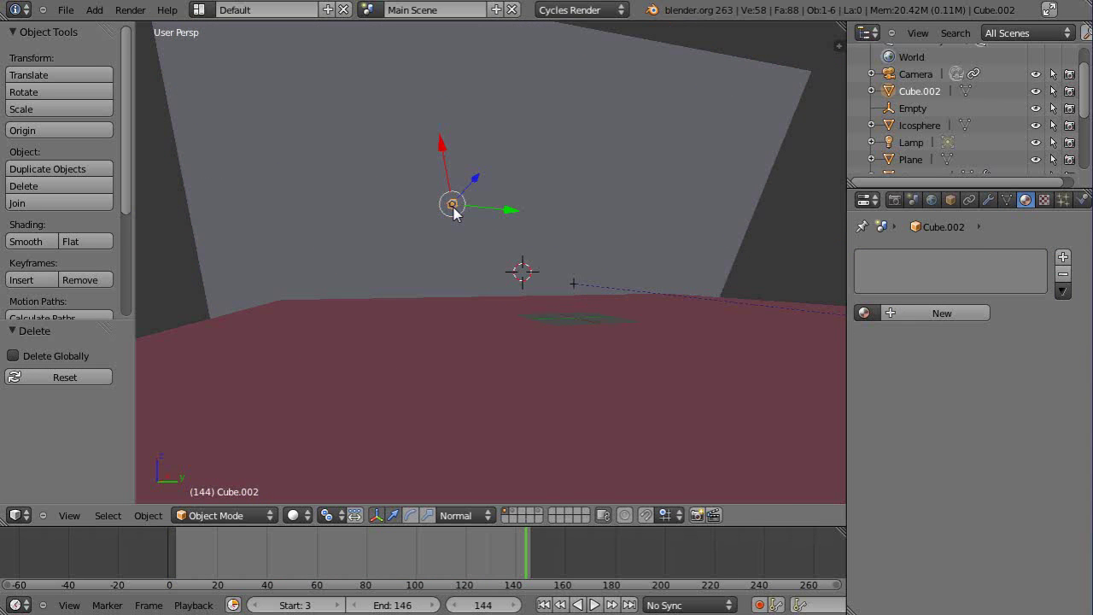
pyautogui.press('x')
pyautogui.click(453, 208)
# Step: Orbit across the floor and backdrop, select the Icosphere and zoom in
pyautogui.scroll(2, 523, 308)
pyautogui.moveTo(531, 328); pyautogui.dragTo(447, 333, button='middle')
pyautogui.click(196, 284)
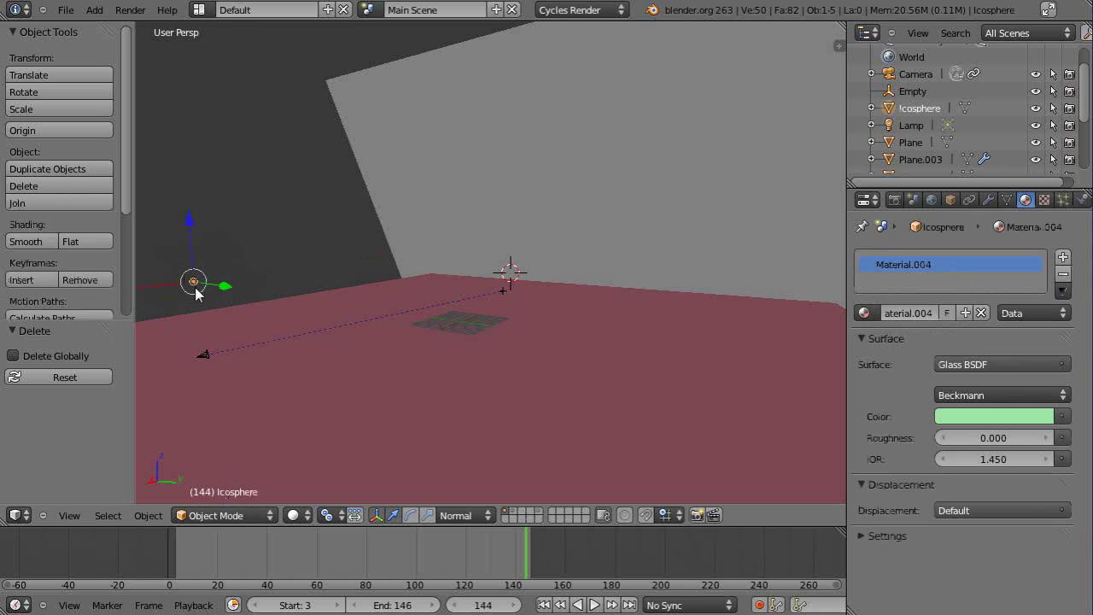
pyautogui.scroll(2, 444, 306)
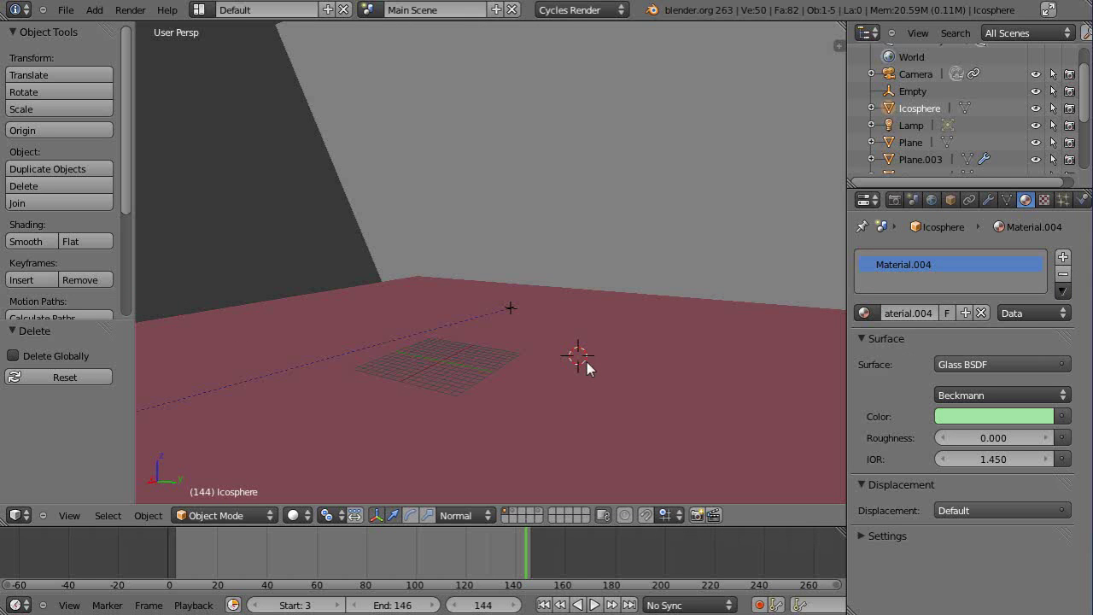
# Step: Add a new plane, raise it 6.951 units on Z and scale it by 2.528
pyautogui.hotkey('shift', 'a')
pyautogui.moveTo(580, 363)
pyautogui.click(636, 365)
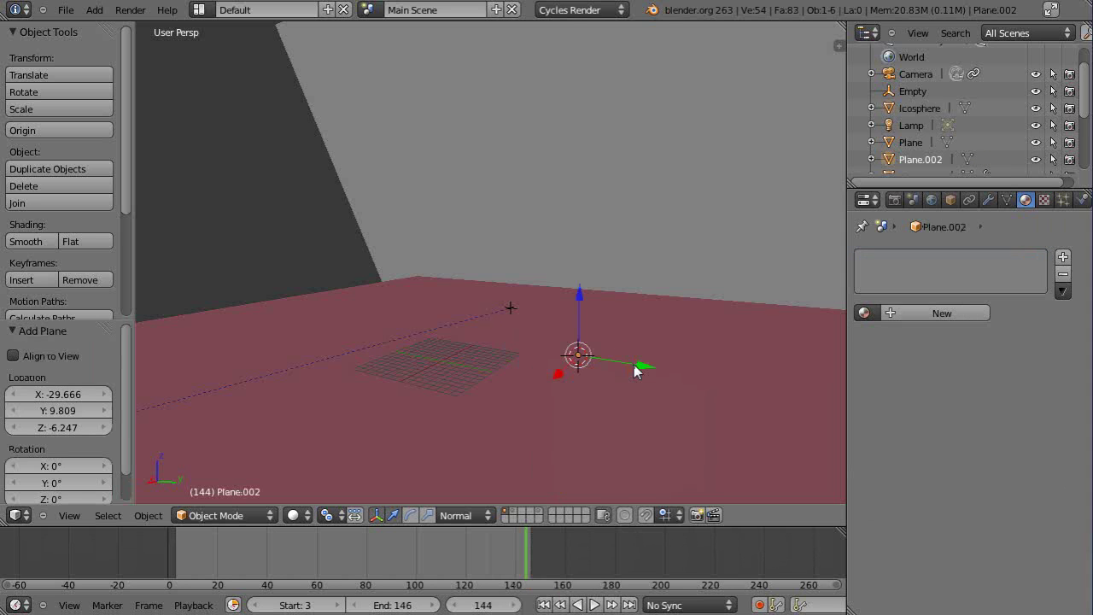
pyautogui.moveTo(578, 295); pyautogui.dragTo(581, 259)
pyautogui.press('s')
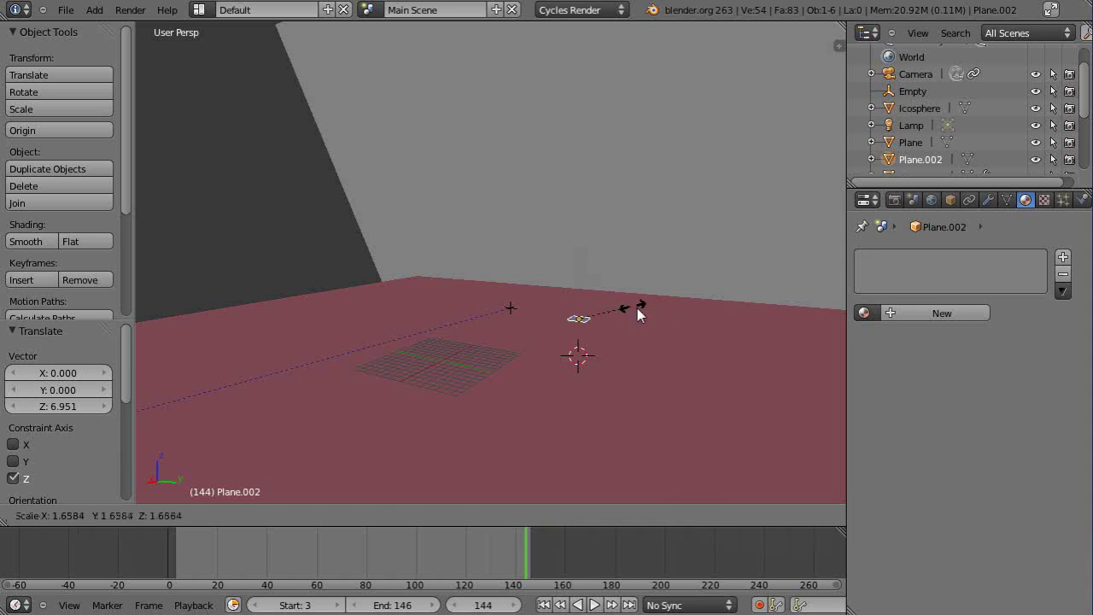
pyautogui.click(662, 309)
# Step: Frame the new plane, orbit to look down on it, and show its physics settings
pyautogui.press('KP_Decimal')
pyautogui.scroll(-3, 655, 302)
pyautogui.moveTo(625, 301); pyautogui.dragTo(681, 365, button='middle')
pyautogui.scroll(-2, 578, 399)
pyautogui.click(1083, 202)
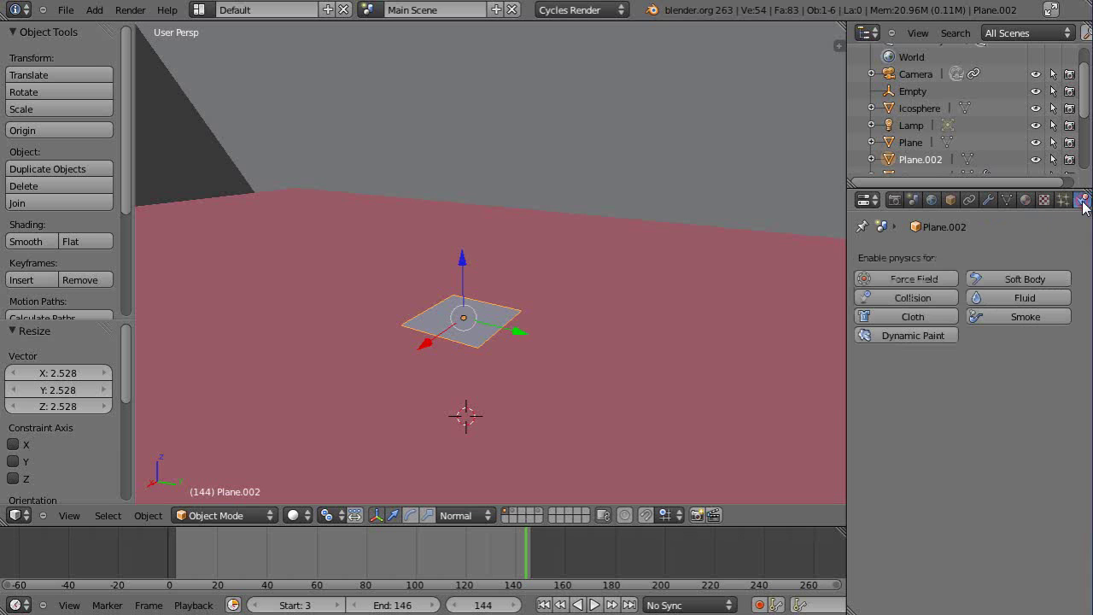
# Step: Add a particle system to Plane.002 with Lifetime 200, keeping Number at 1000
pyautogui.click(1063, 201)
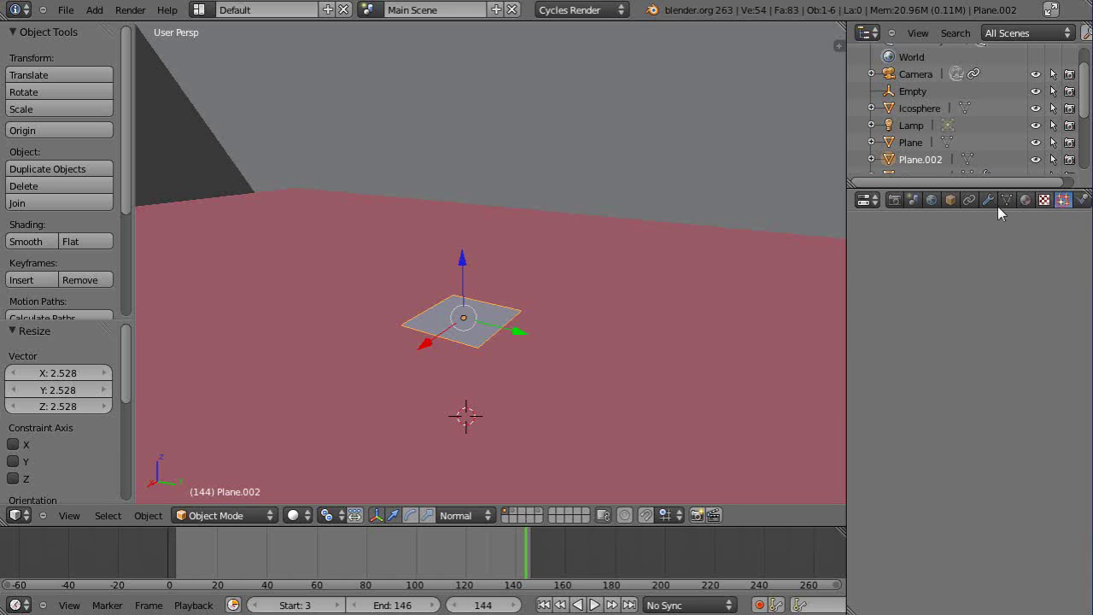
pyautogui.click(1062, 256)
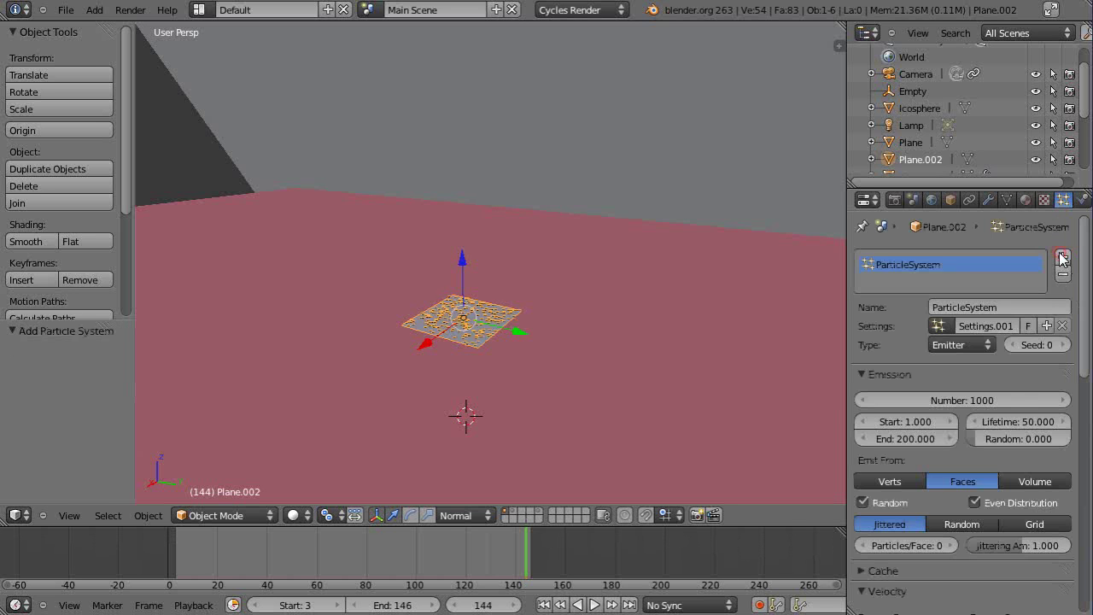
pyautogui.click(1019, 422)
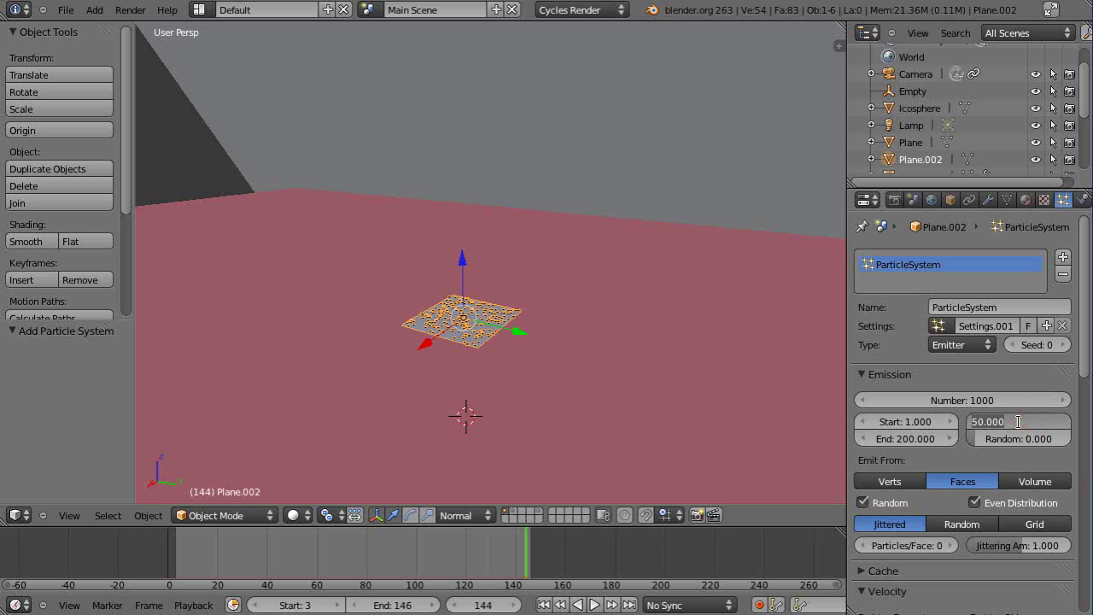
pyautogui.write('200')
pyautogui.press('Return')
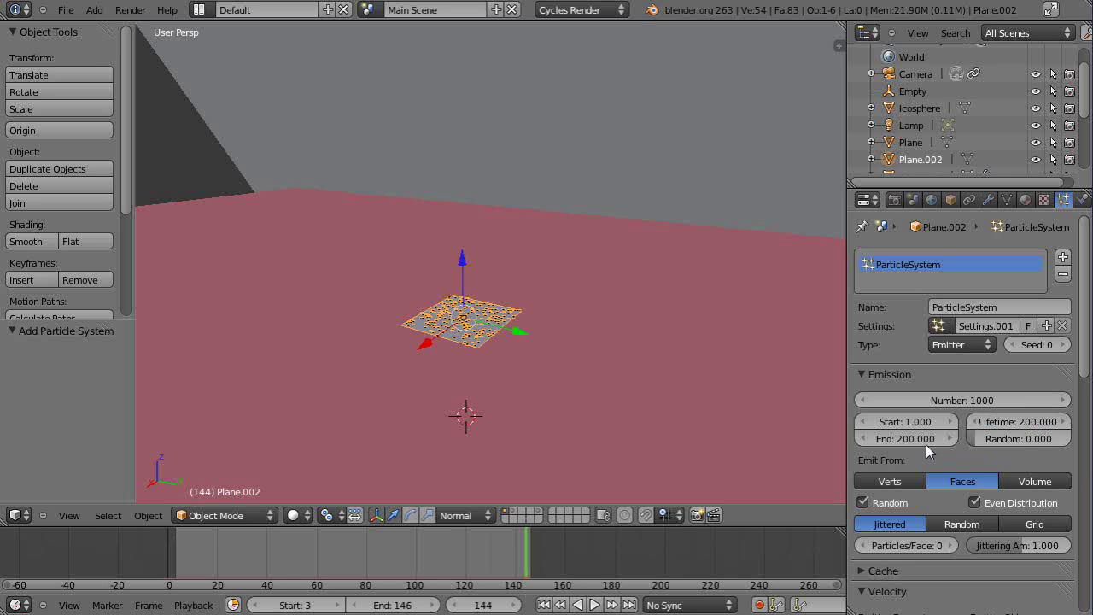
pyautogui.click(965, 400)
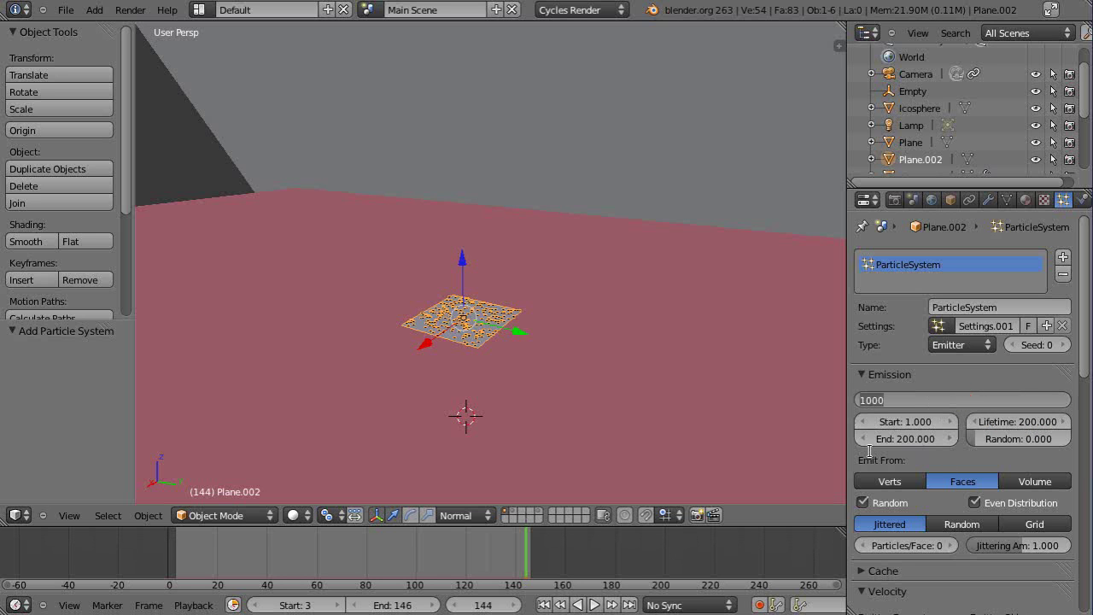
pyautogui.click(1086, 283)
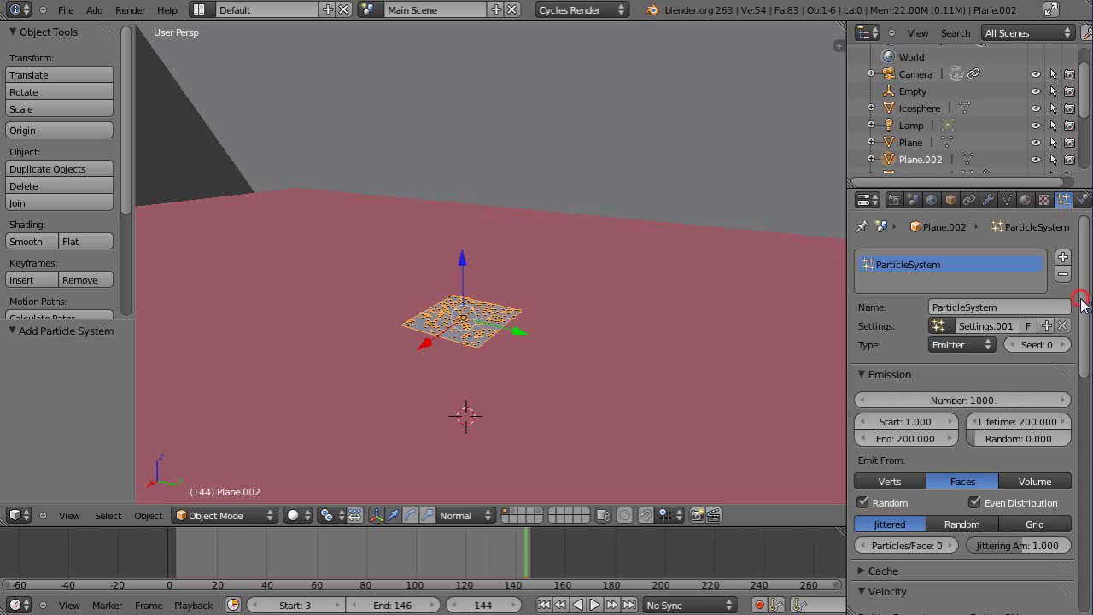
# Step: Set the particles' Normal velocity to 10.545 and Emit From to Verts
pyautogui.moveTo(1084, 303); pyautogui.dragTo(1086, 547)
pyautogui.scroll(4, 943, 380)
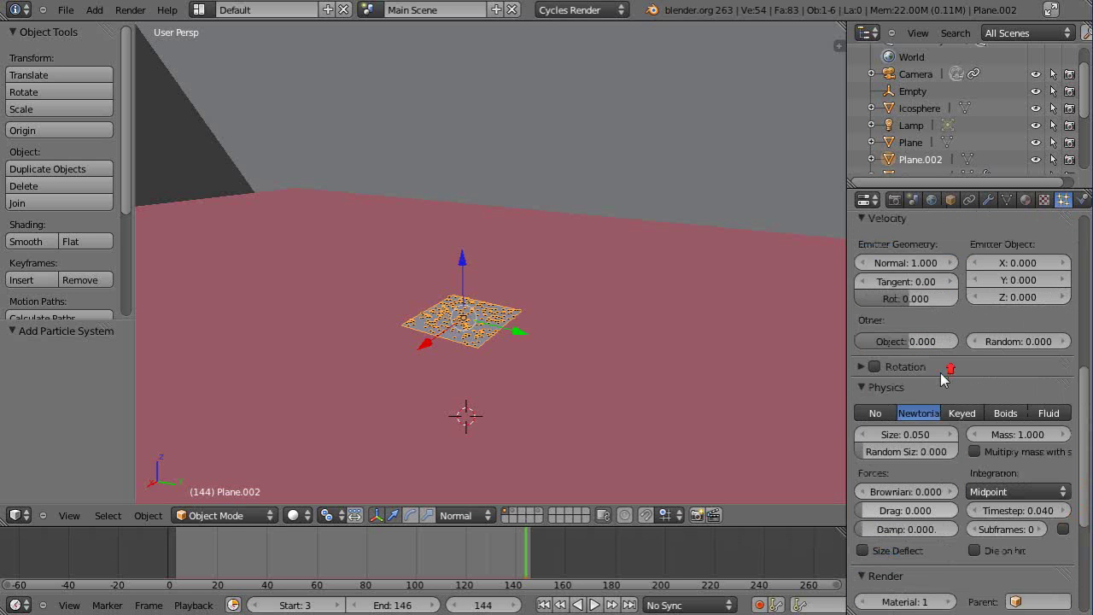
pyautogui.click(892, 269)
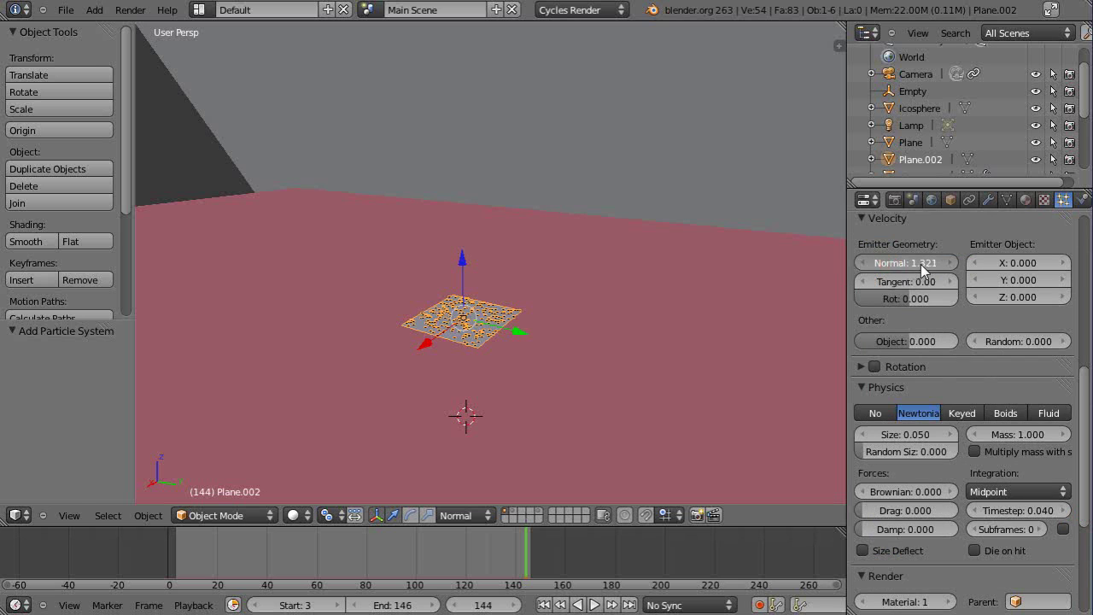
pyautogui.click(899, 262)
pyautogui.moveTo(910, 268); pyautogui.dragTo(927, 281)
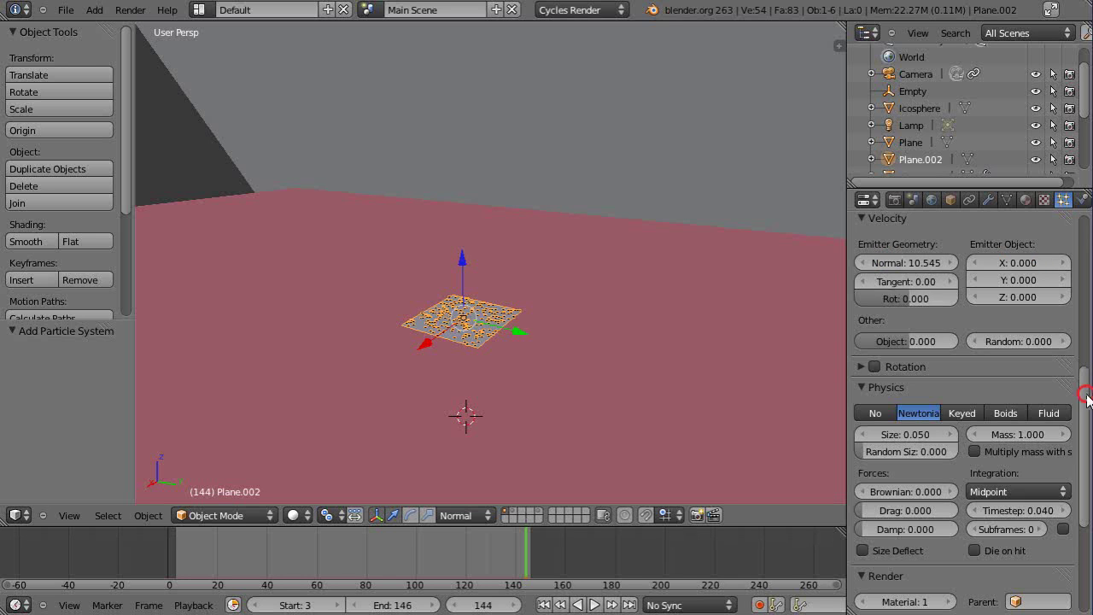
pyautogui.moveTo(1085, 396); pyautogui.dragTo(1081, 293)
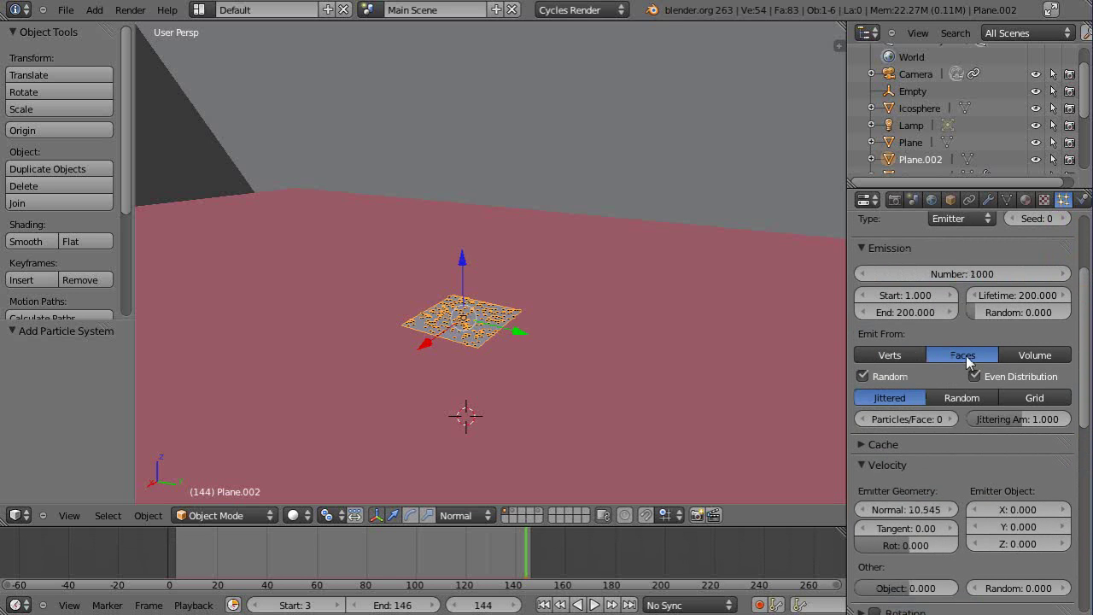
pyautogui.click(885, 353)
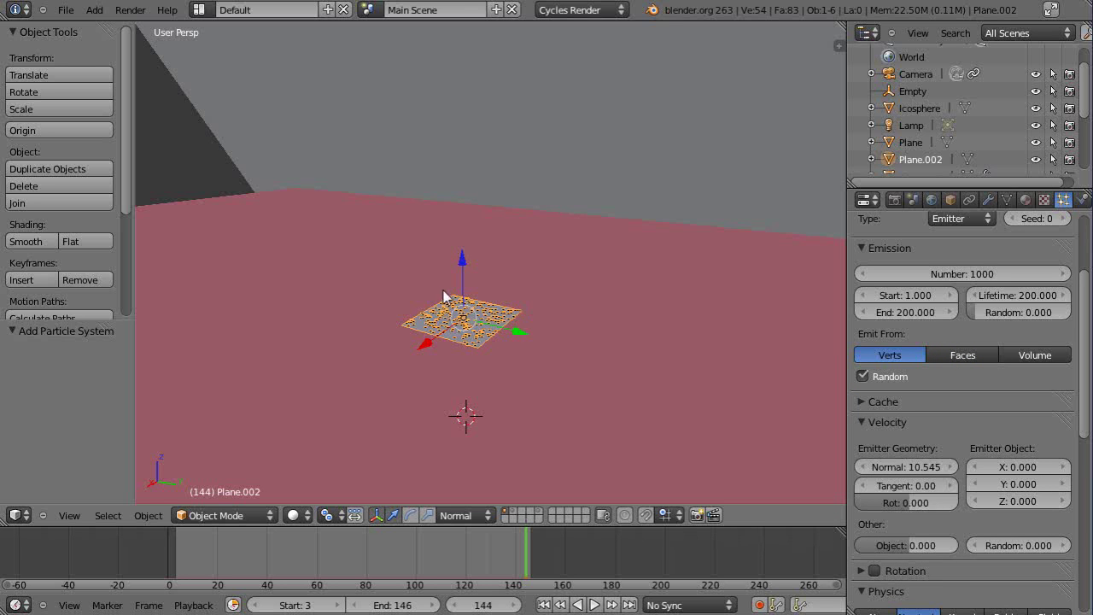
pyautogui.scroll(2, 532, 365)
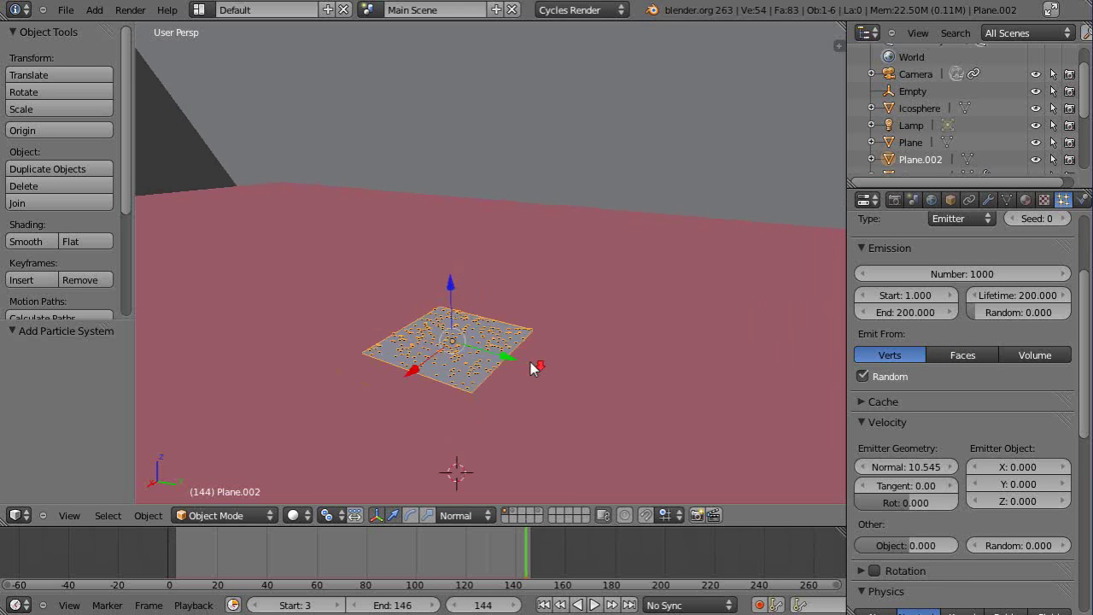
# Step: Preview the playback while tuning the particles' Normal velocity to 24.058
pyautogui.hotkey('alt', 'a')
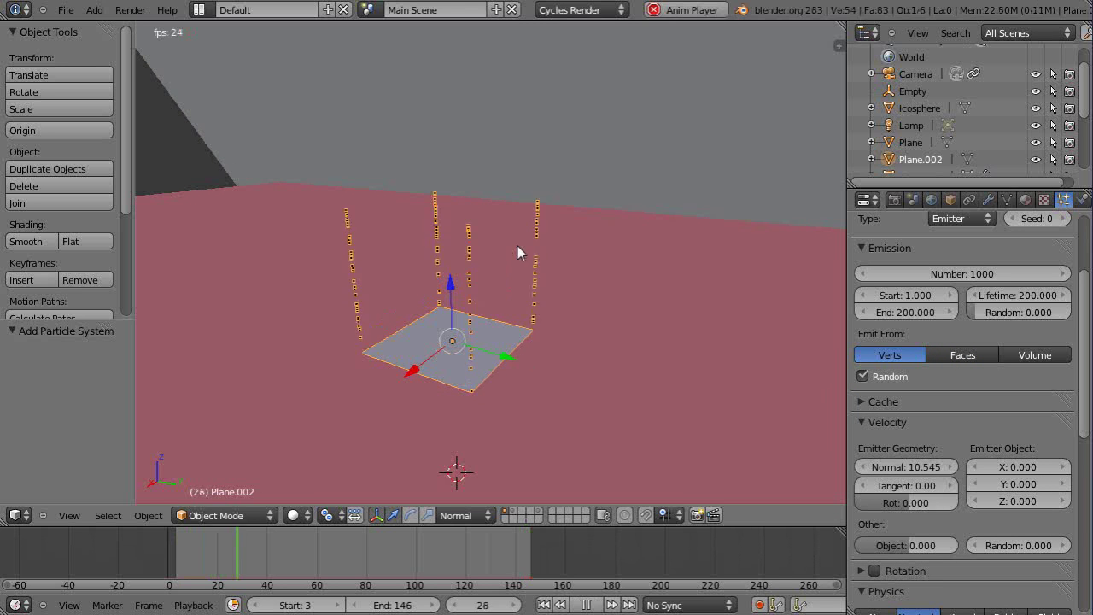
pyautogui.scroll(-2, 605, 310)
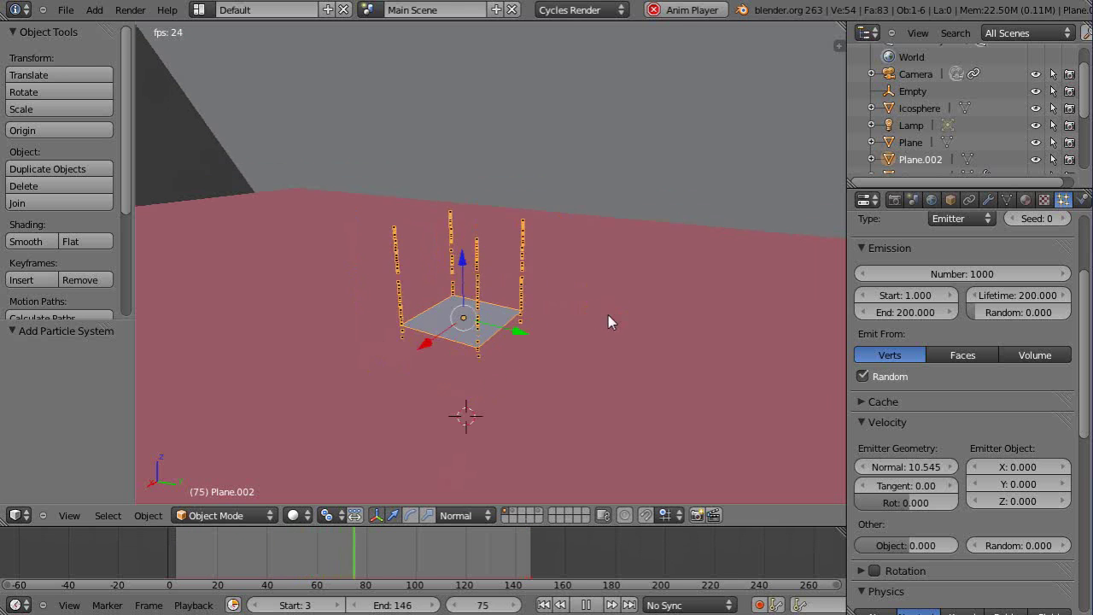
pyautogui.hotkey('alt', 'a')
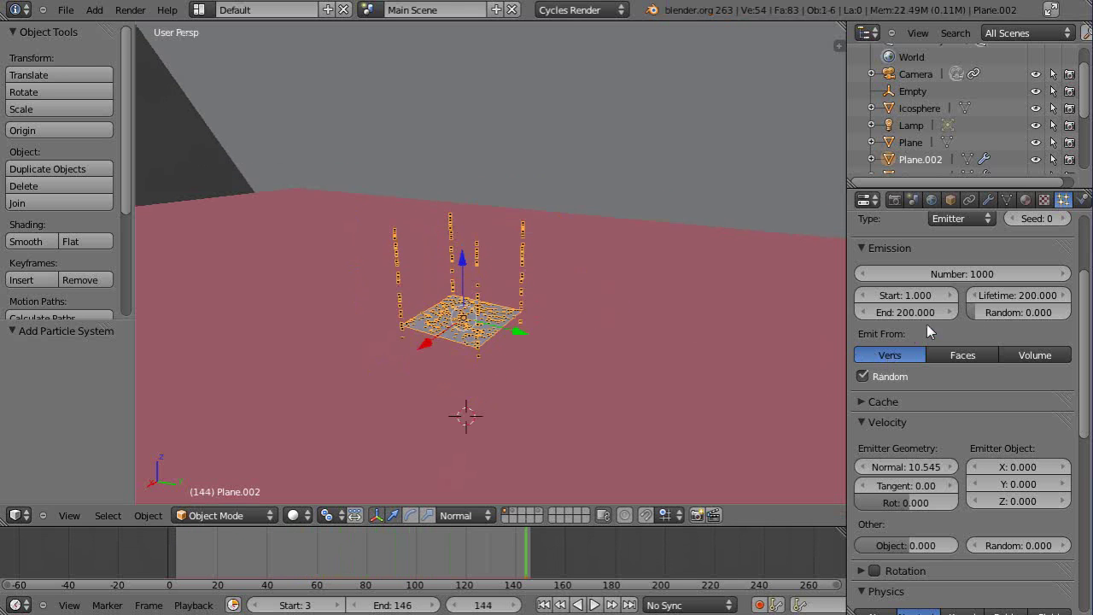
pyautogui.moveTo(888, 467); pyautogui.dragTo(973, 467)
pyautogui.hotkey('alt', 'a')
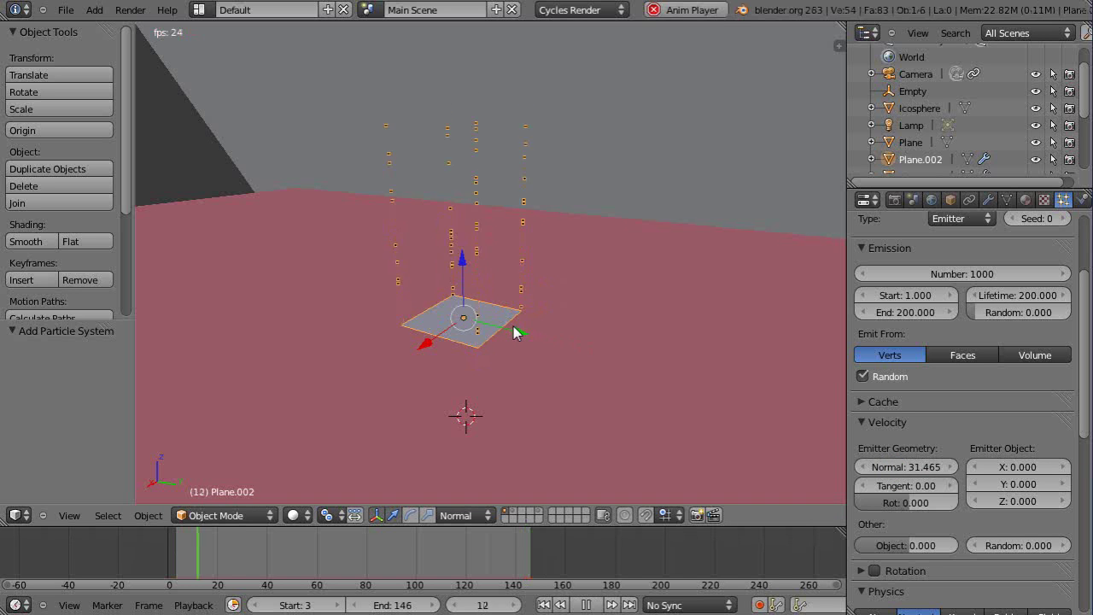
pyautogui.moveTo(915, 467); pyautogui.dragTo(751, 473)
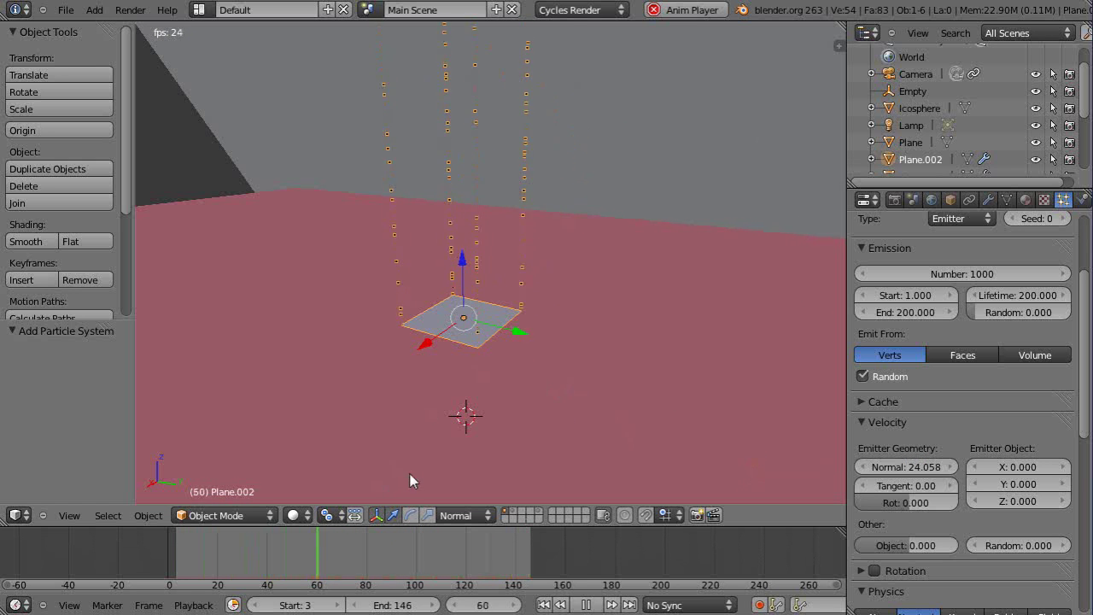
# Step: Extend the animation end frame from 146 to 202, stop playback and return near the start
pyautogui.moveTo(393, 604); pyautogui.dragTo(537, 605)
pyautogui.press('Escape')
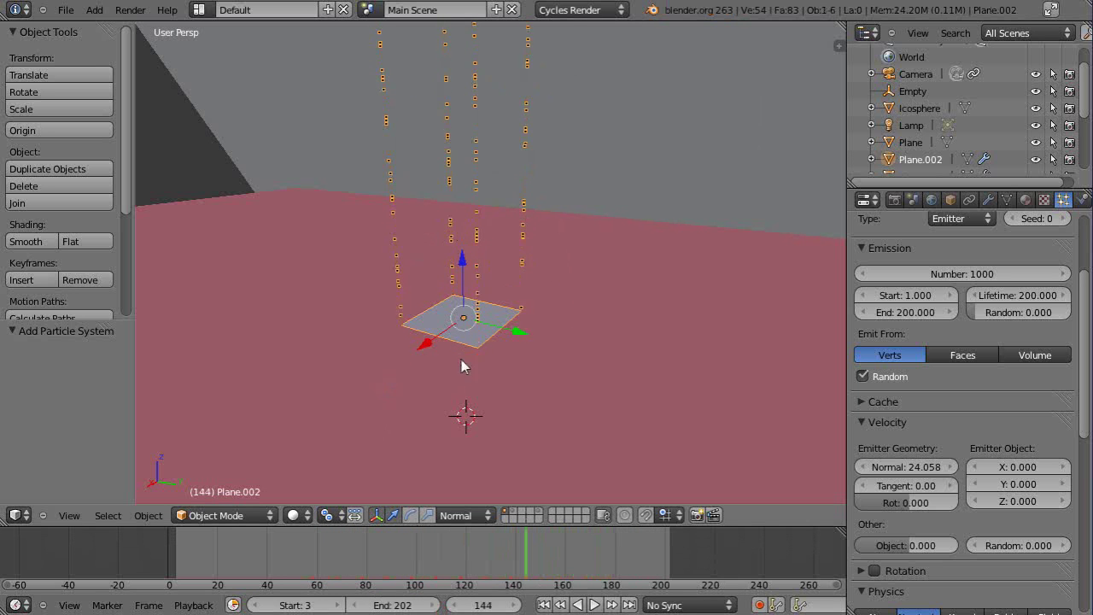
pyautogui.click(178, 557)
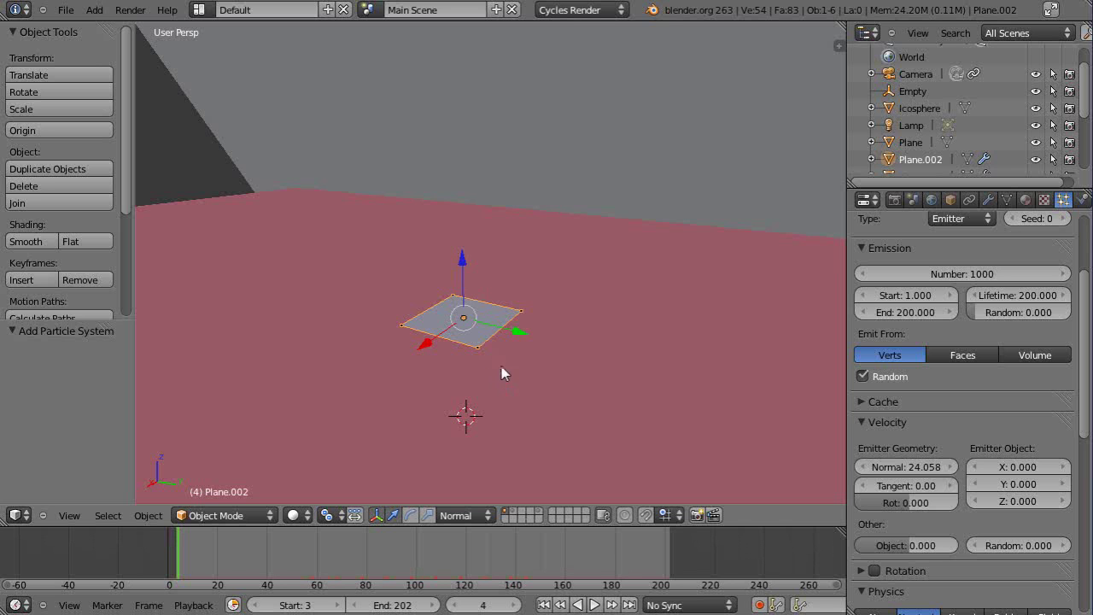
# Step: Keyframe the plane's rotation at frame 4, then go to frame 200
pyautogui.press('i')
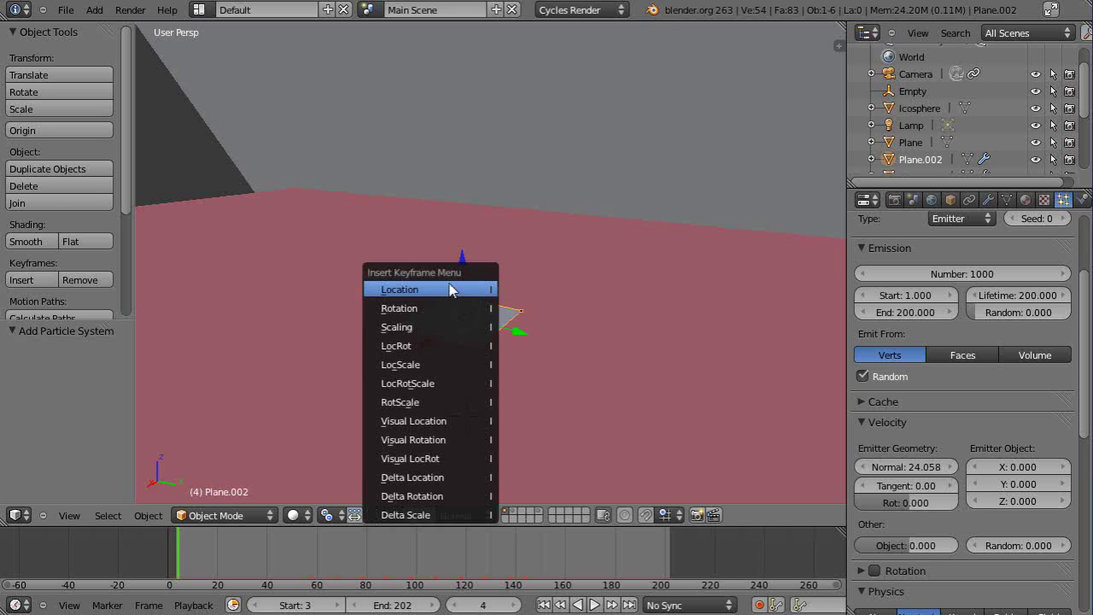
pyautogui.click(418, 307)
pyautogui.click(665, 565)
pyautogui.moveTo(566, 475); pyautogui.dragTo(555, 229, button='middle')
# Step: Spin the plane 1386° about Z, keyframe its rotation at frame 200, and play back
pyautogui.press('r')
pyautogui.press('z')
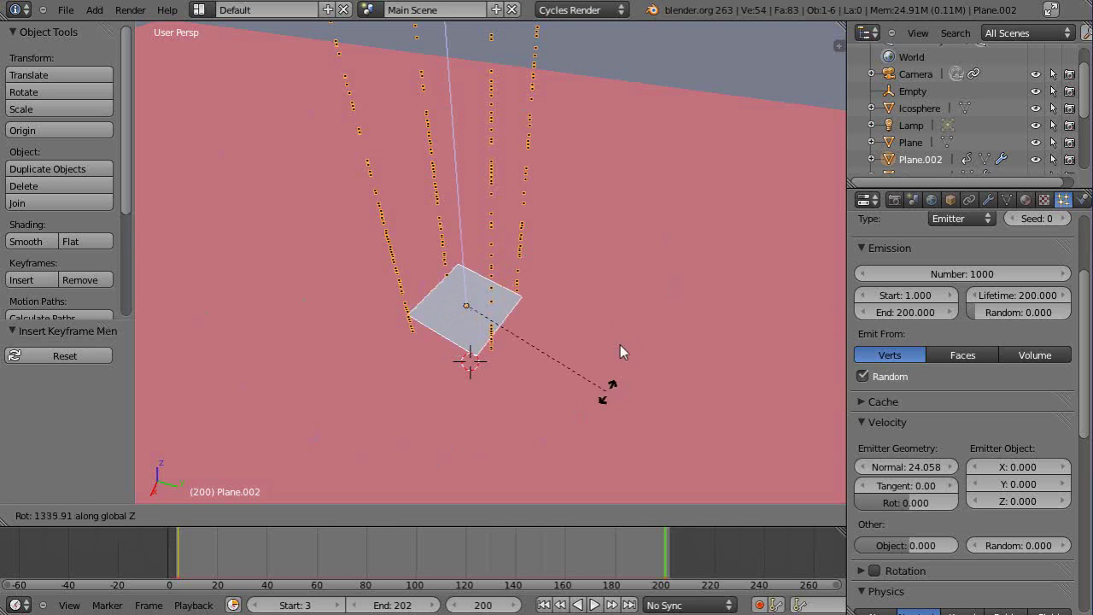
pyautogui.click(618, 257)
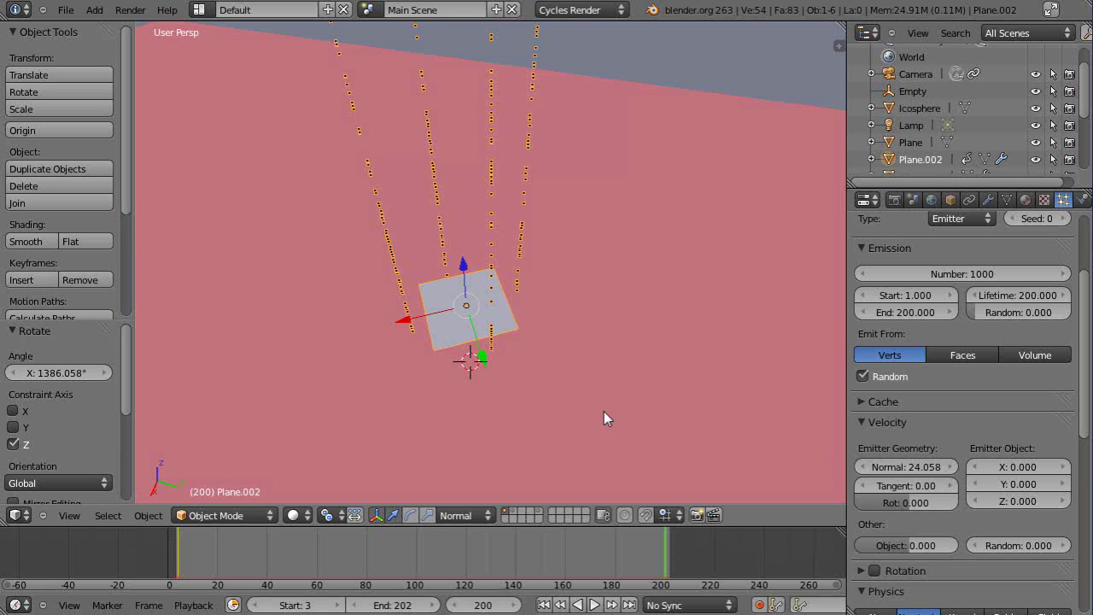
pyautogui.press('i')
pyautogui.click(541, 353)
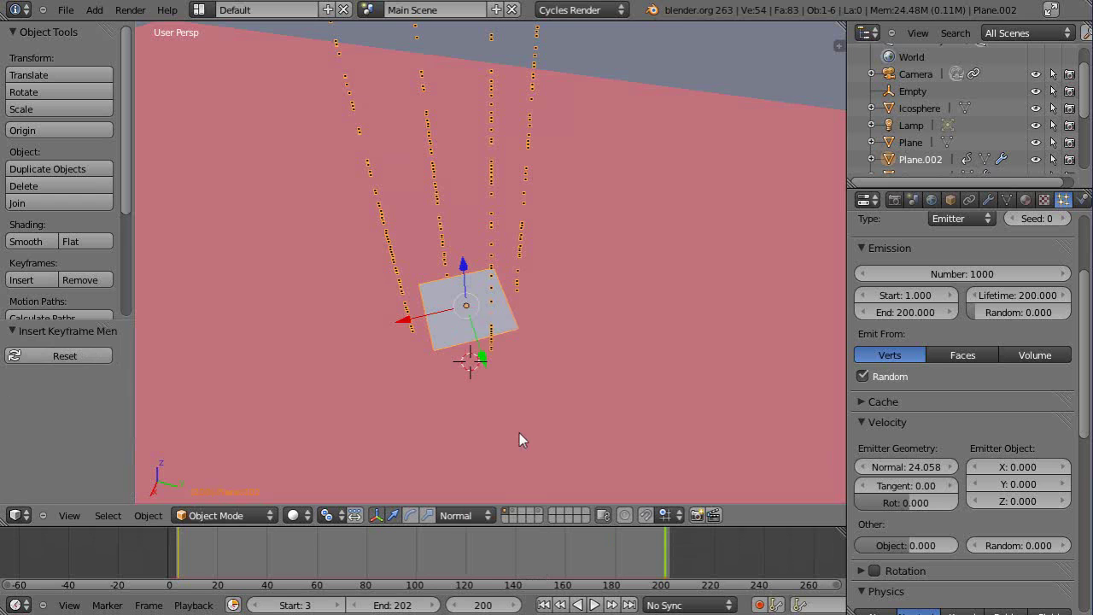
pyautogui.moveTo(517, 436); pyautogui.dragTo(508, 353, button='middle')
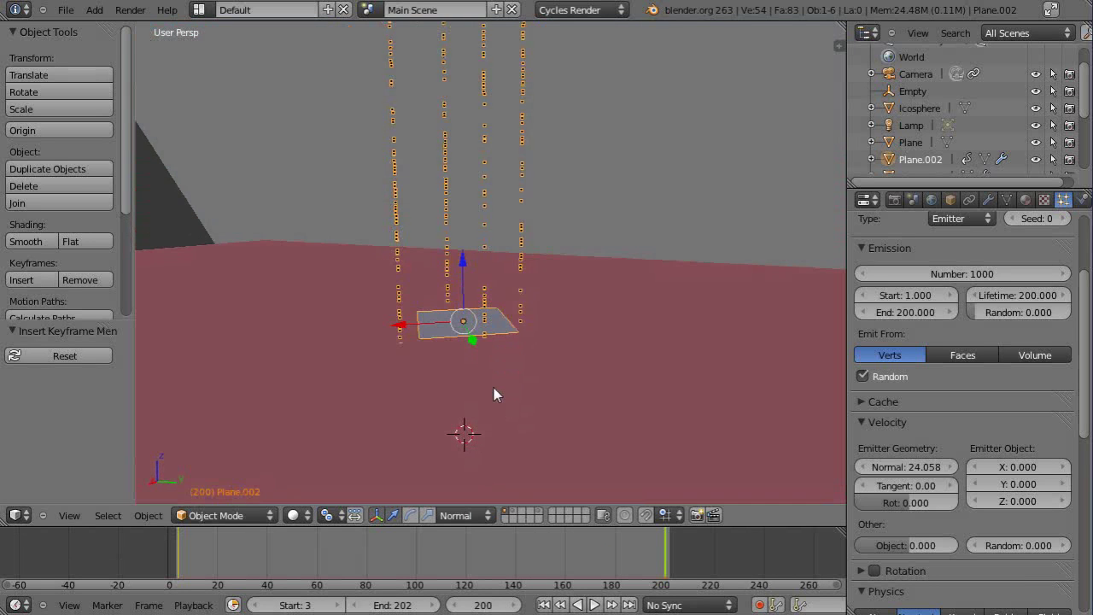
pyautogui.hotkey('alt', 'a')
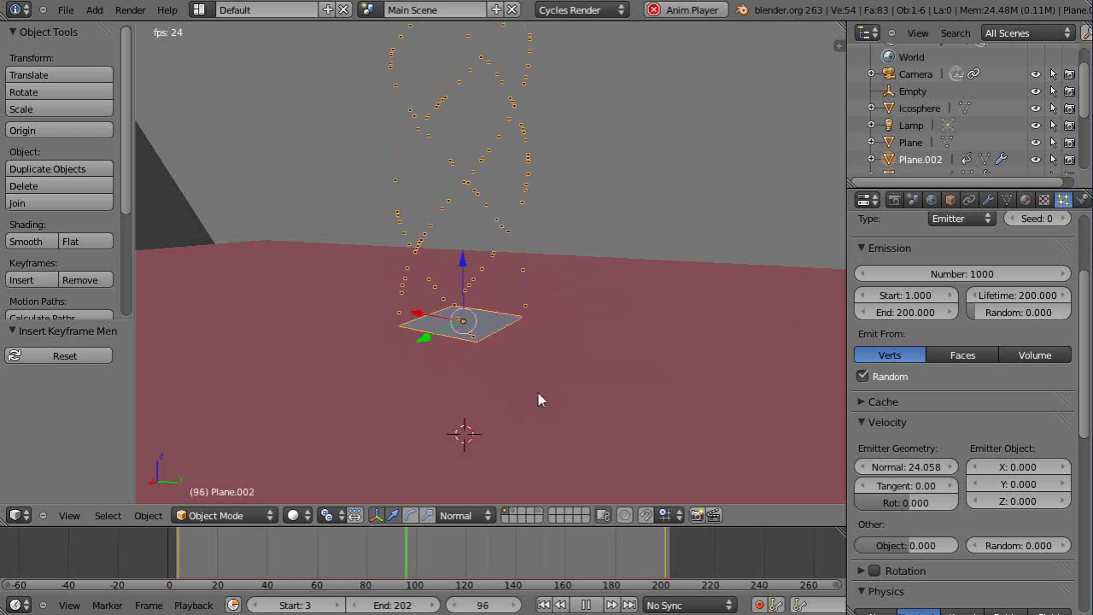
# Step: Pan the view and lift Plane.002 6.241 units along Z
pyautogui.keyDown('shift'); pyautogui.moveTo(539, 378); pyautogui.dragTo(478, 424, button='middle'); pyautogui.keyUp('shift')
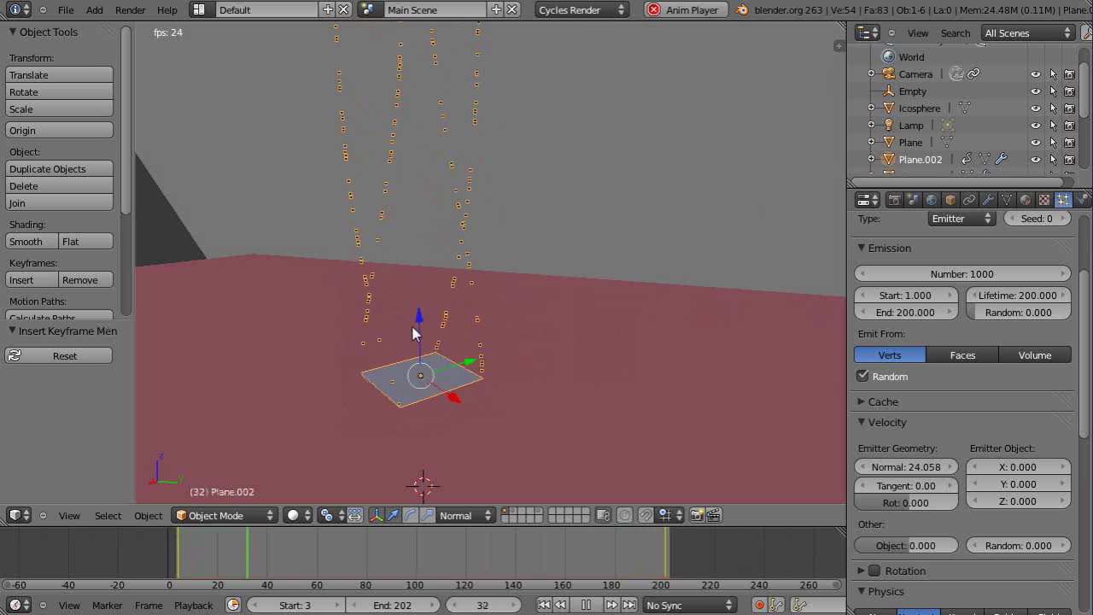
pyautogui.moveTo(419, 317); pyautogui.dragTo(423, 300)
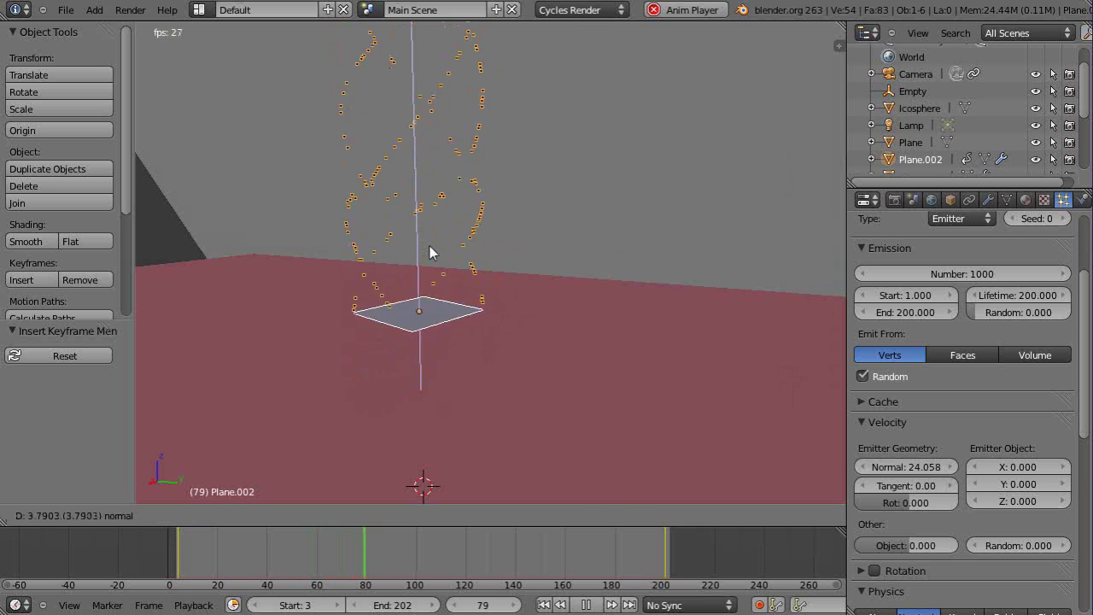
pyautogui.click(441, 218)
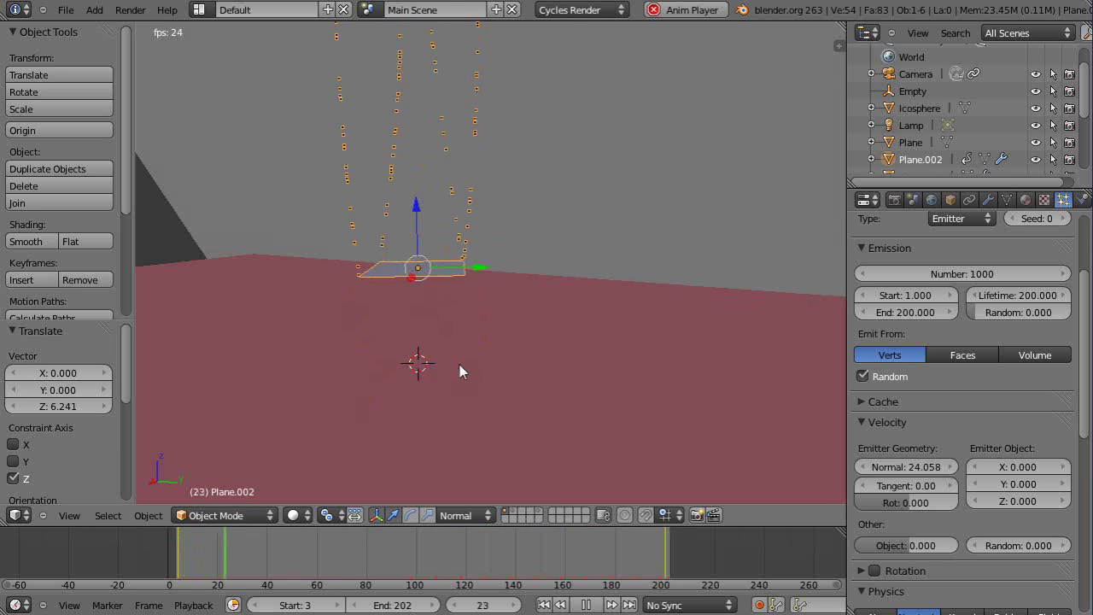
# Step: Add a cube scaled to 0.386, stop playback, and select the emitter plane
pyautogui.hotkey('shift', 'a')
pyautogui.moveTo(460, 364)
pyautogui.click(505, 384)
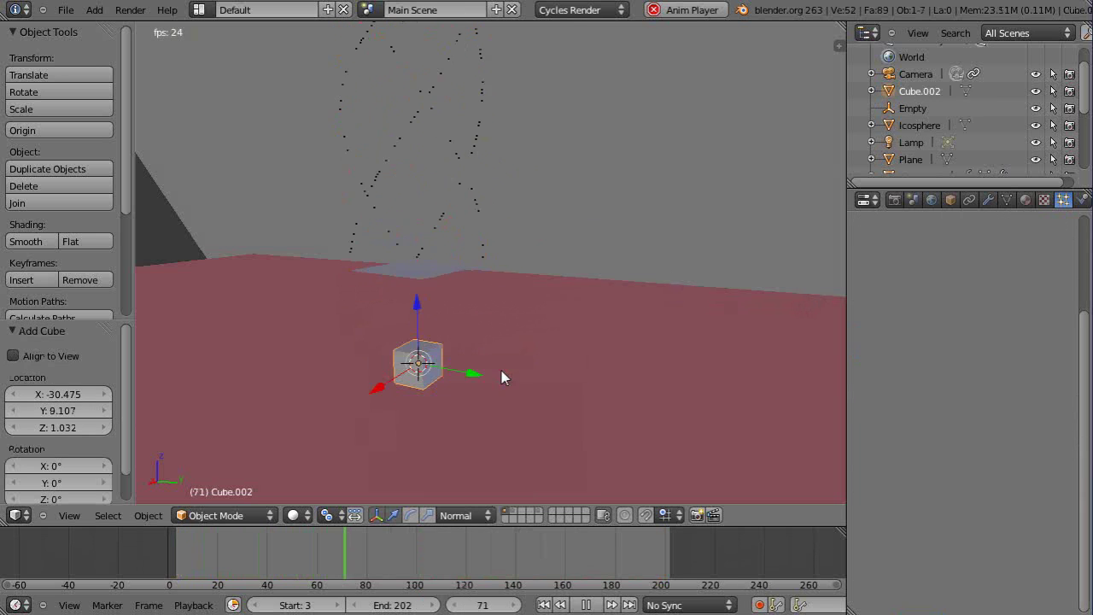
pyautogui.press('s')
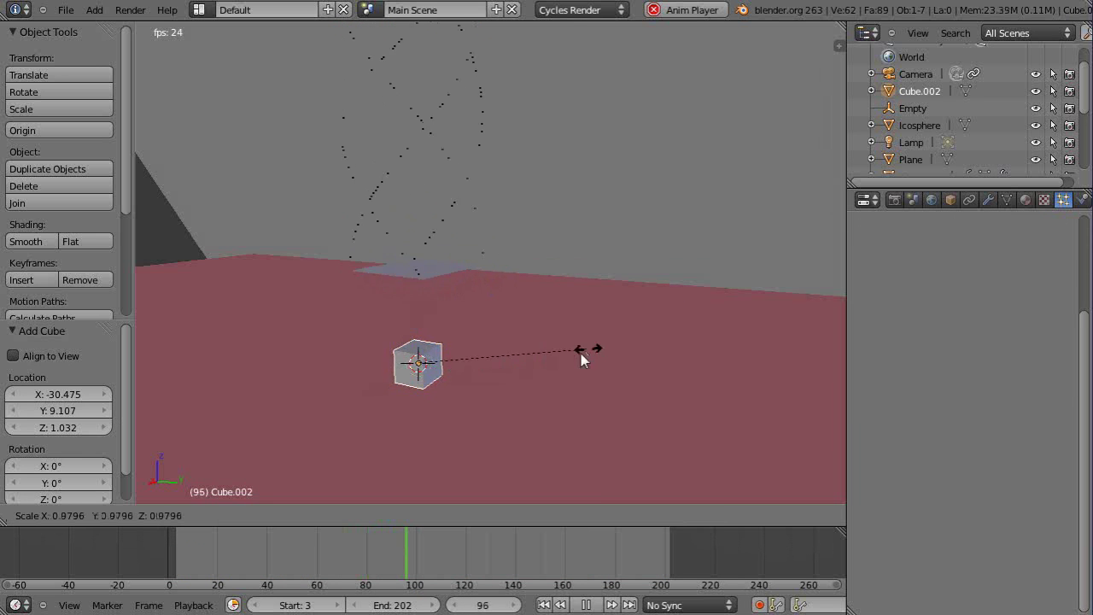
pyautogui.click(482, 384)
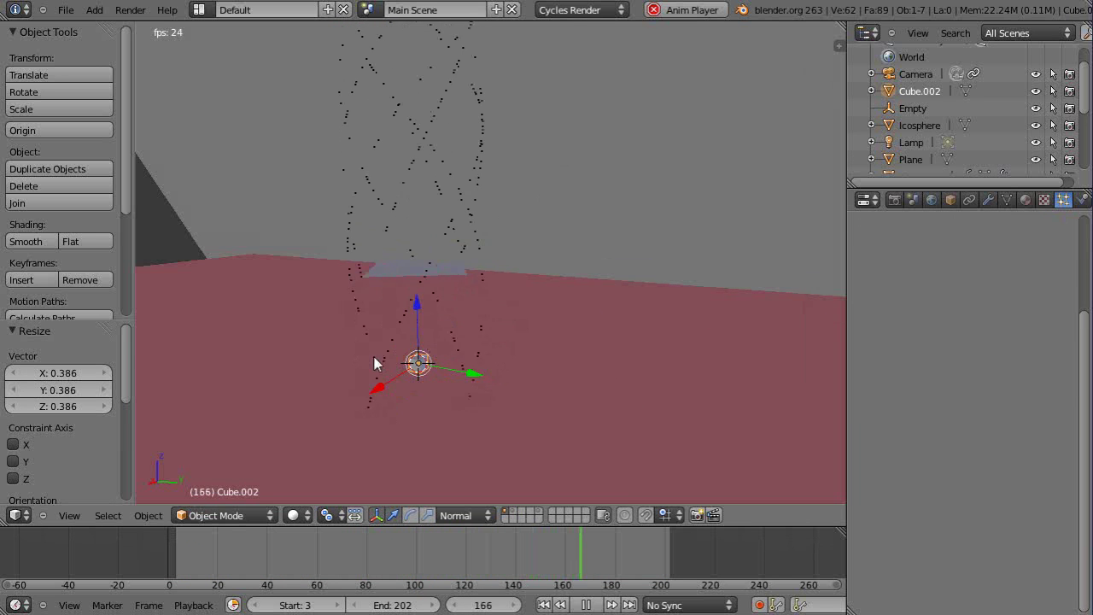
pyautogui.hotkey('alt', 'a')
pyautogui.rightClick(424, 283)
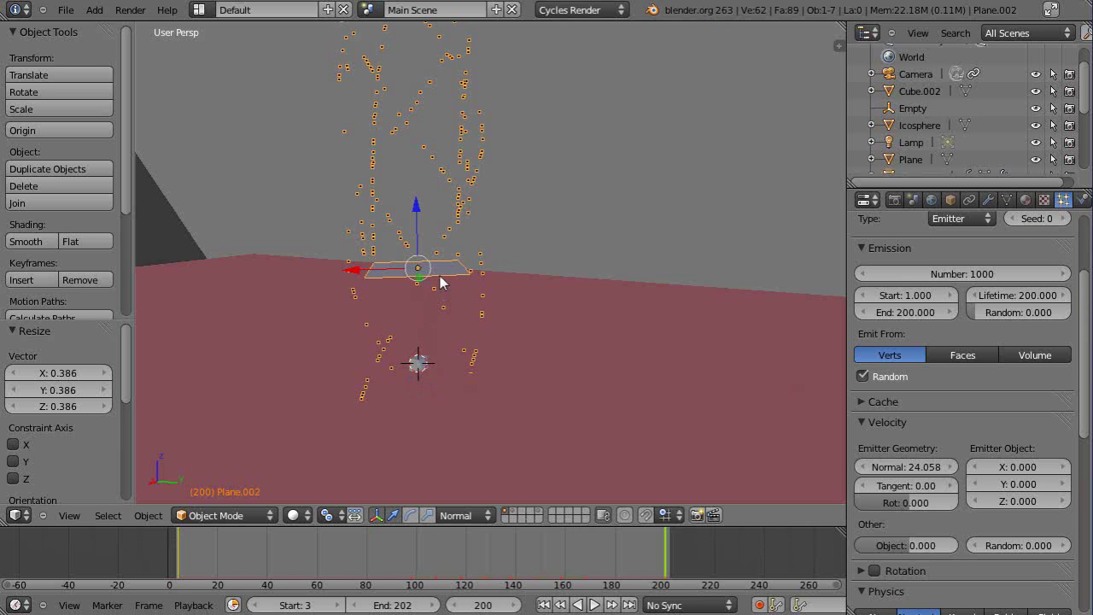
# Step: Add Cube.002 to the selection as active and parent Plane.002 to it as Object
pyautogui.rightClick(418, 367)
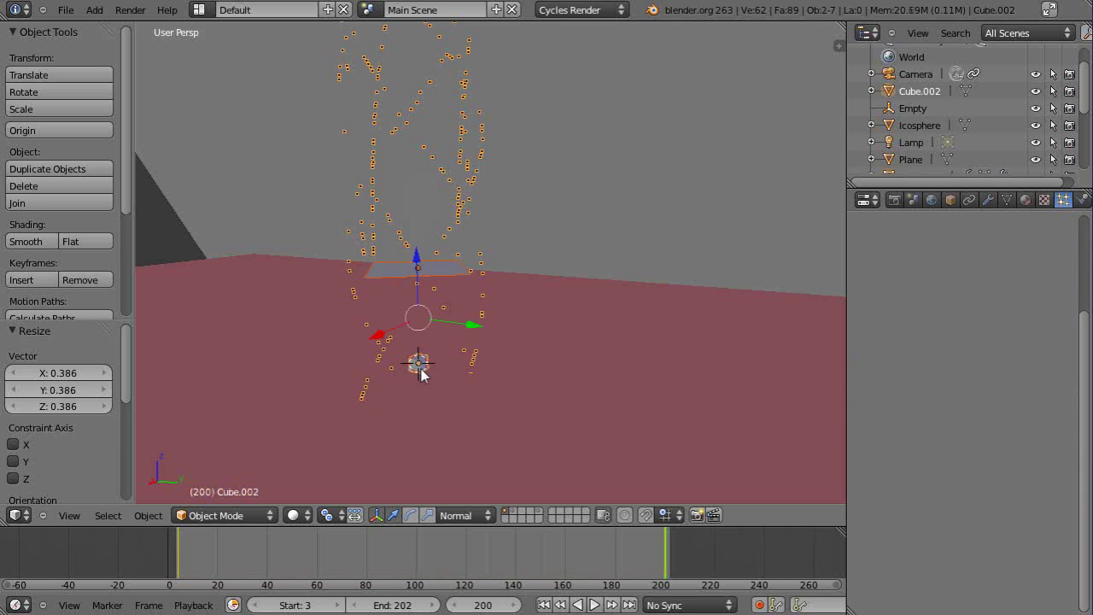
pyautogui.hotkey('ctrl', 'p')
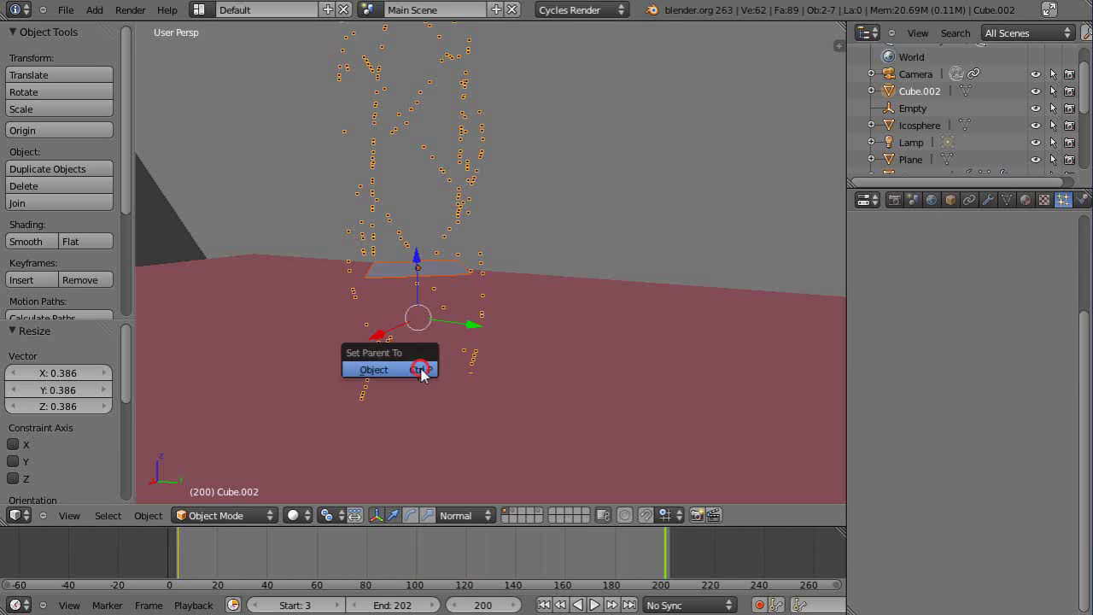
pyautogui.click(422, 370)
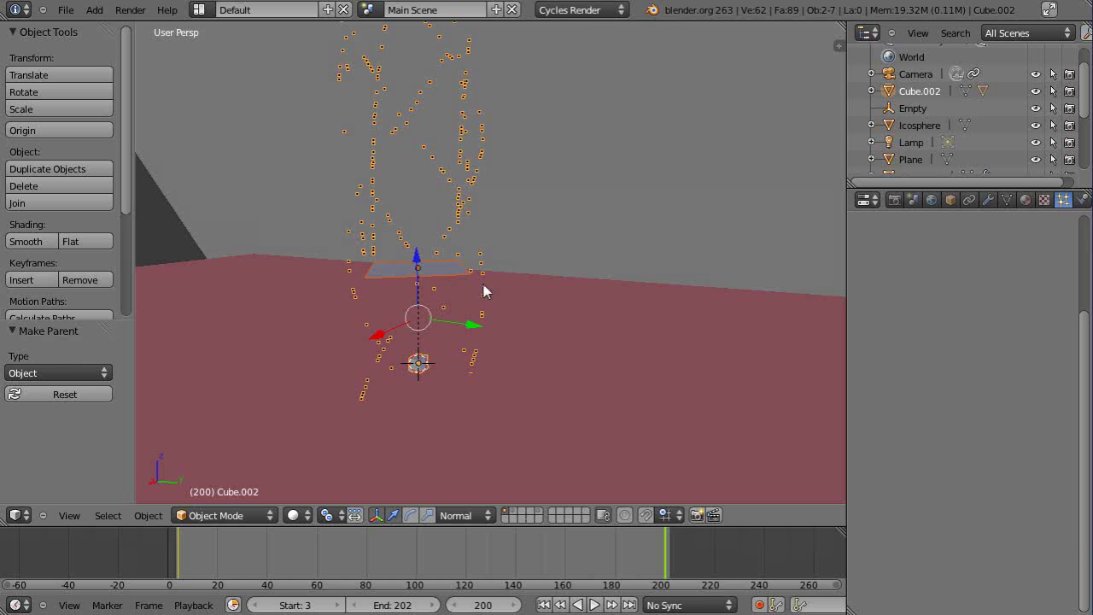
# Step: Tilt Cube.002 by -28.117° around Y and play the animation
pyautogui.press('r')
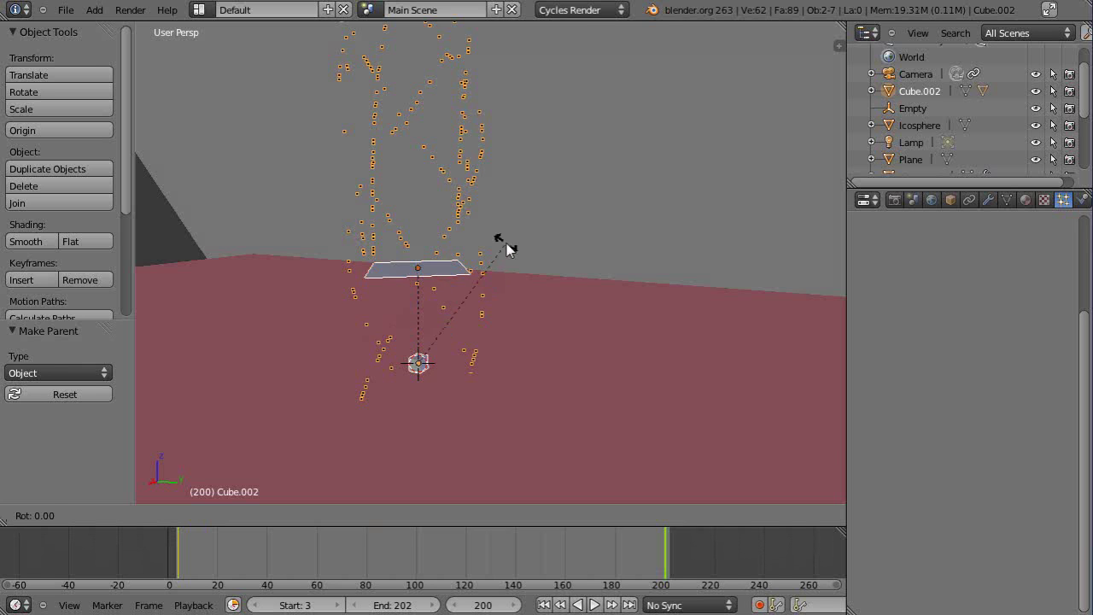
pyautogui.press('y')
pyautogui.click(538, 313)
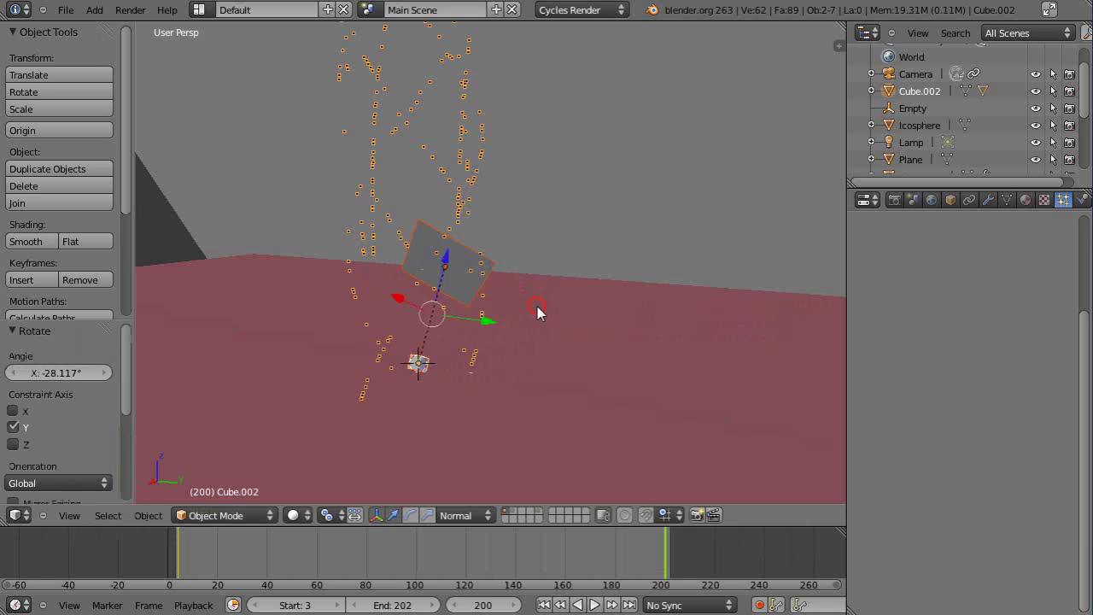
pyautogui.hotkey('alt', 'a')
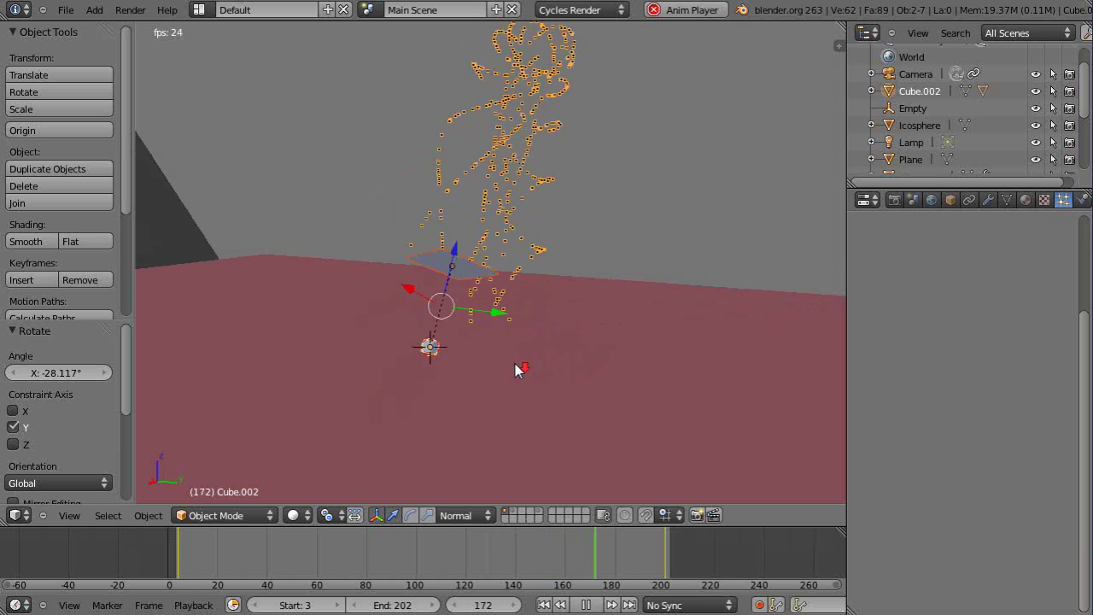
# Step: Switch Plane.002's particle render type from Halo to Object
pyautogui.rightClick(474, 278)
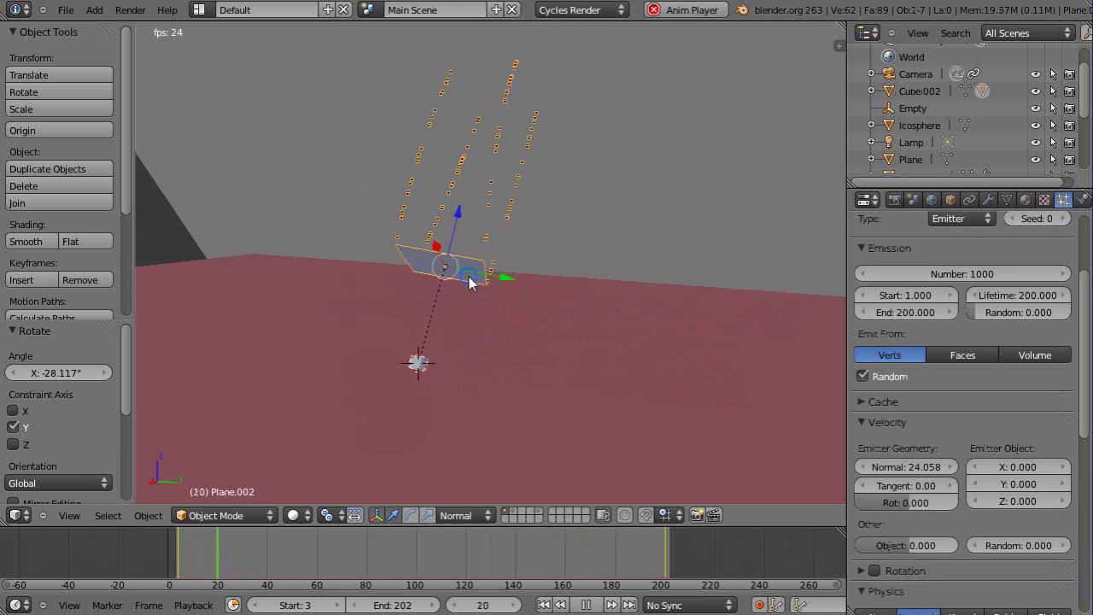
pyautogui.moveTo(1083, 283); pyautogui.dragTo(1085, 515)
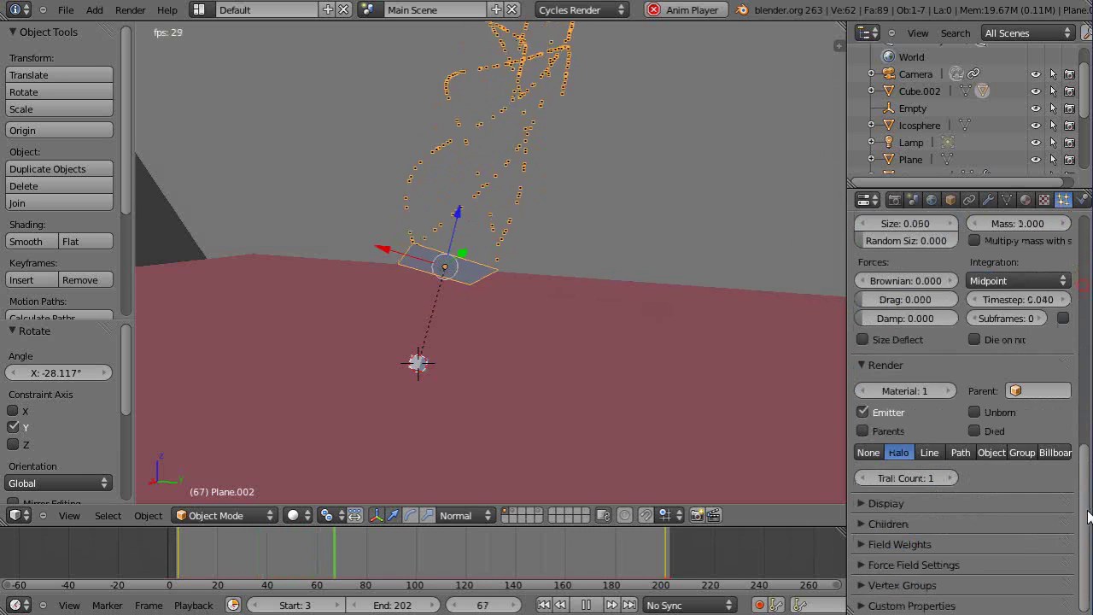
pyautogui.click(991, 452)
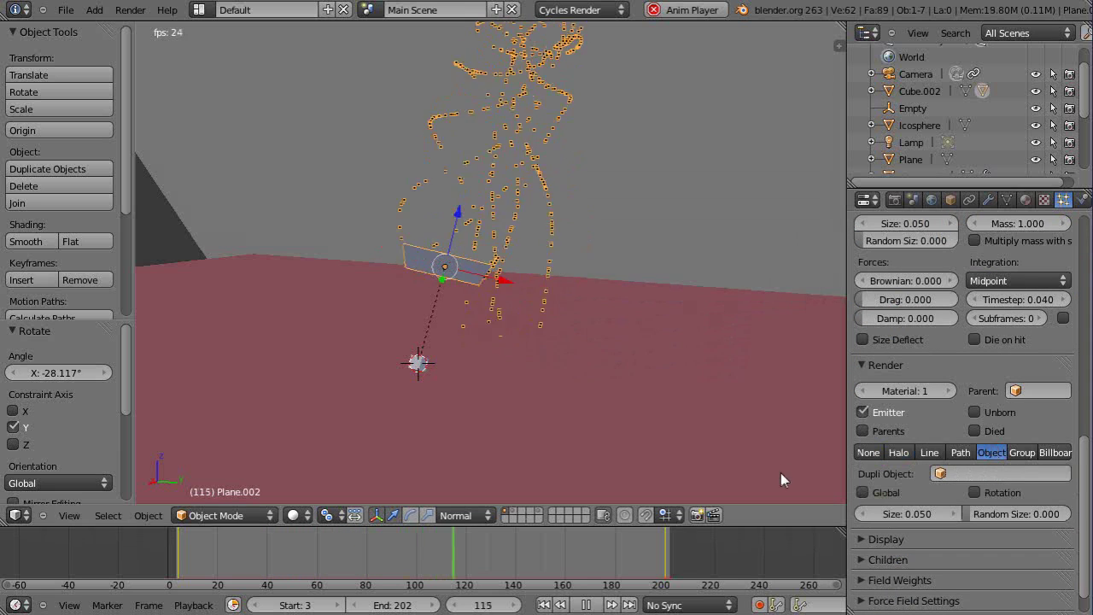
pyautogui.moveTo(337, 376); pyautogui.dragTo(415, 376, button='middle')
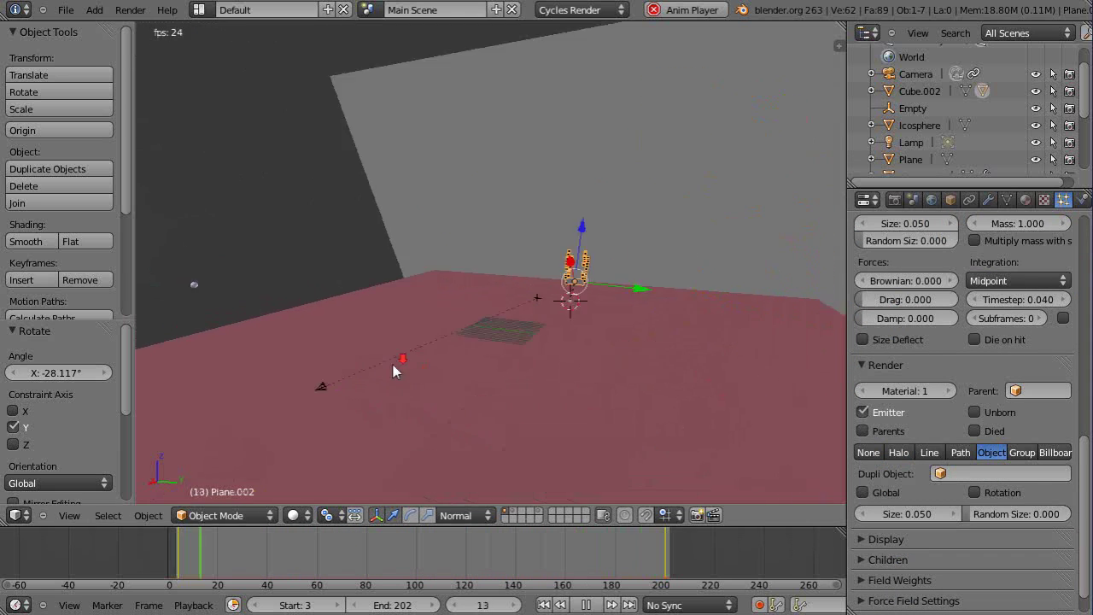
# Step: Move the Icosphere along Y and raise it along Z
pyautogui.rightClick(193, 286)
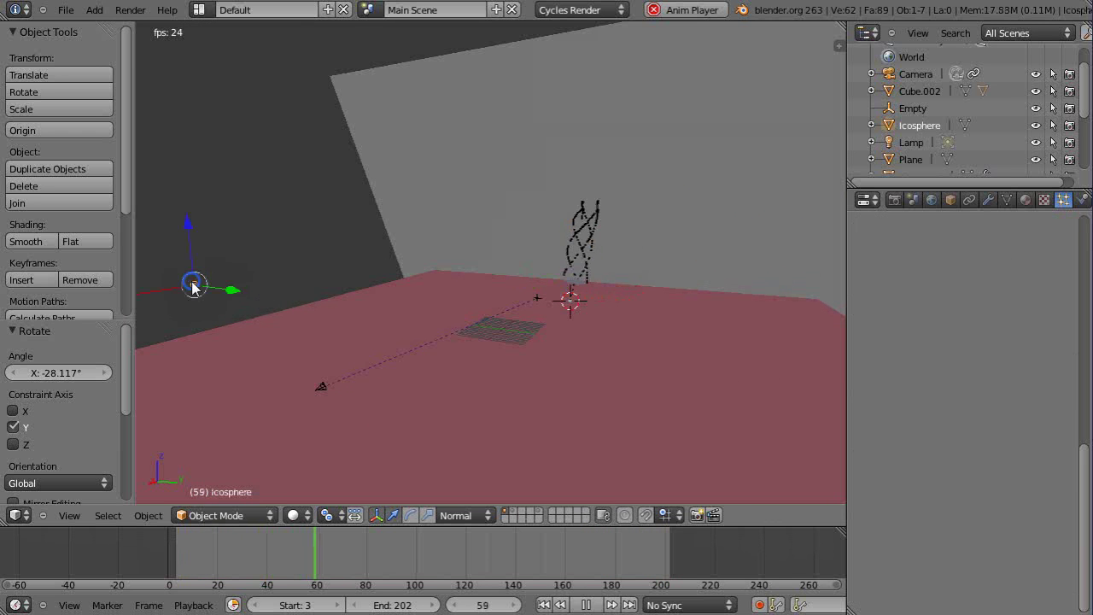
pyautogui.moveTo(226, 292); pyautogui.dragTo(449, 375)
pyautogui.moveTo(413, 256); pyautogui.dragTo(418, 229)
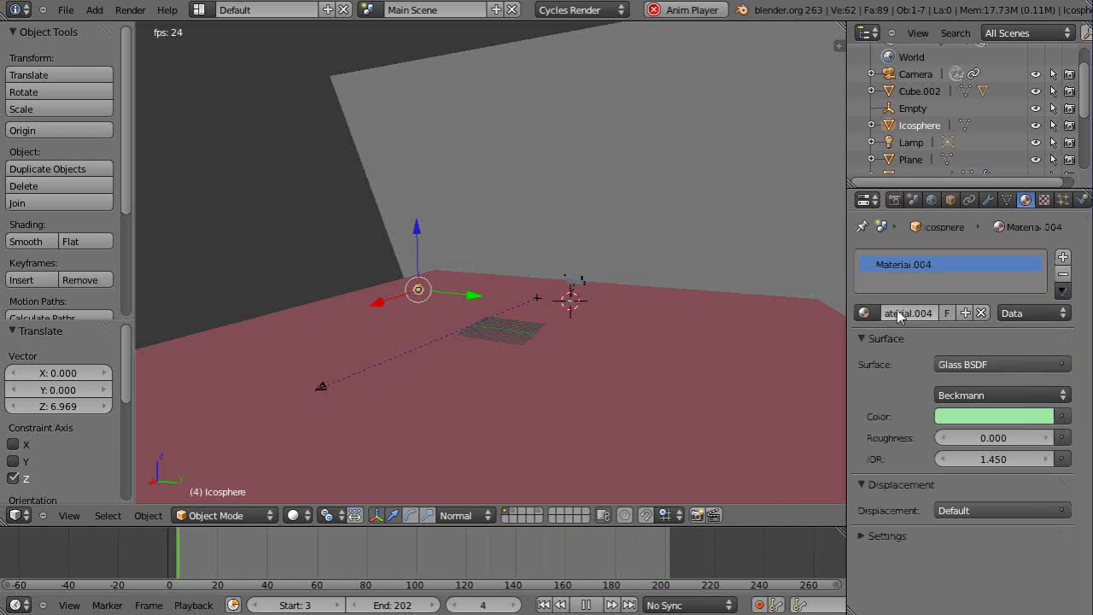
# Step: Remove the Icosphere's old material under Cycles, then return to Blender Render
pyautogui.click(576, 9)
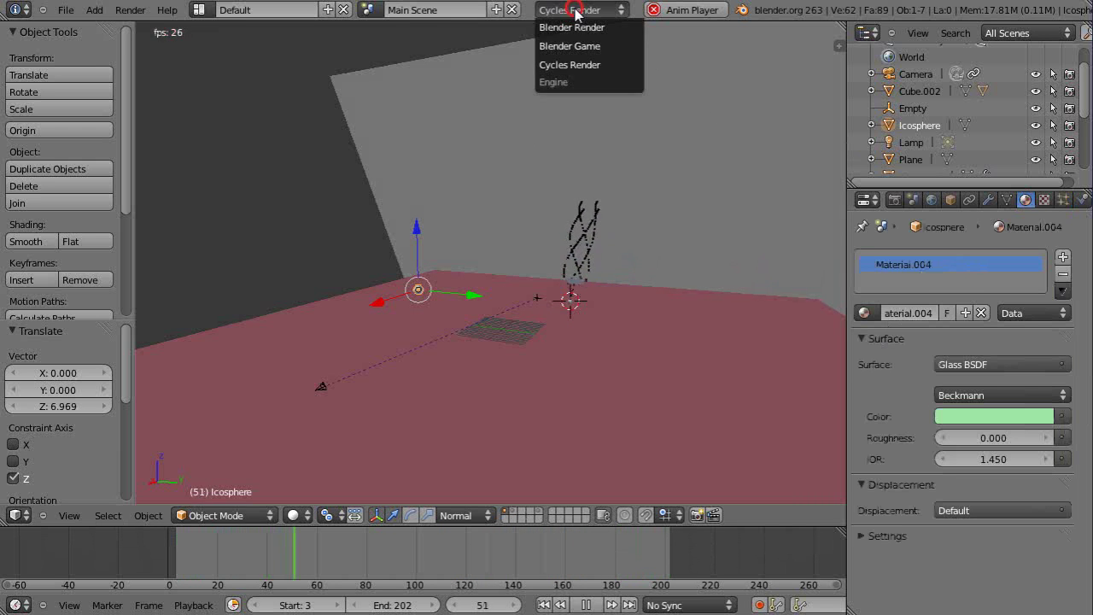
pyautogui.click(576, 27)
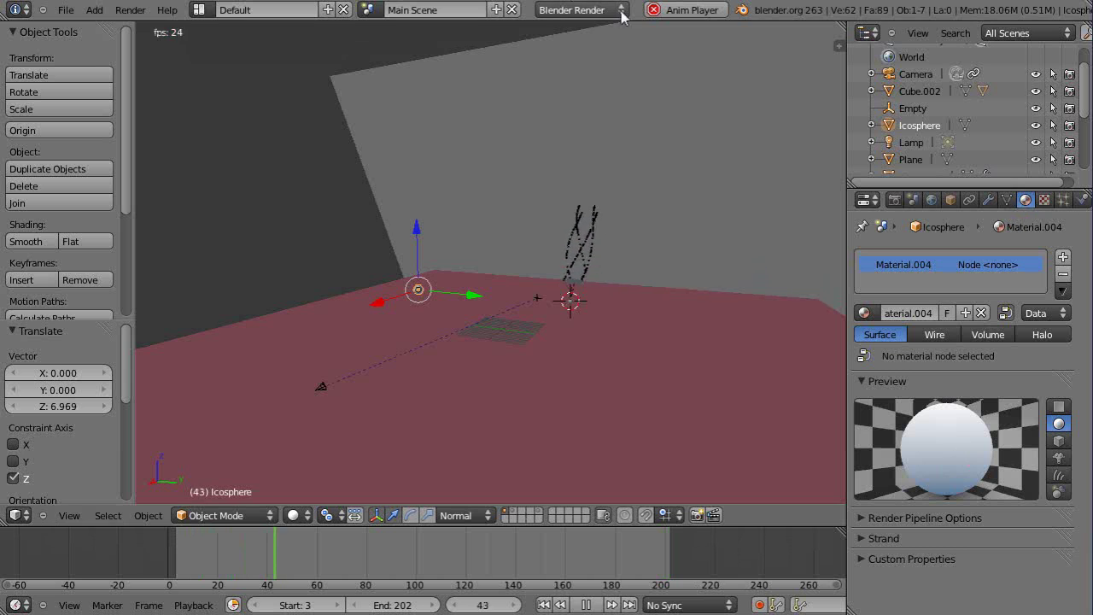
pyautogui.click(580, 10)
pyautogui.click(570, 65)
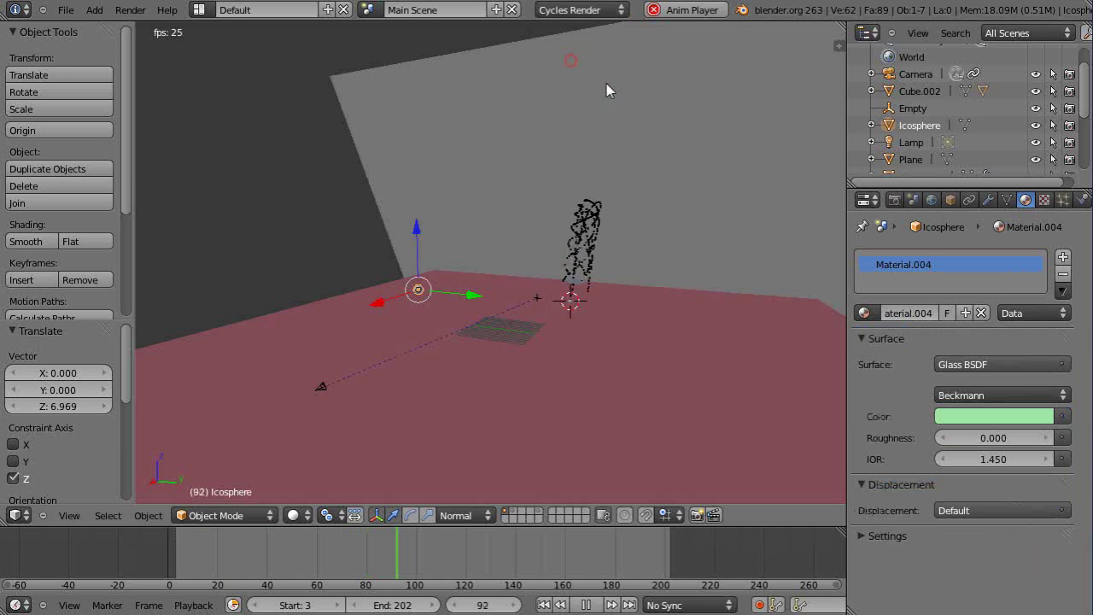
pyautogui.click(1062, 274)
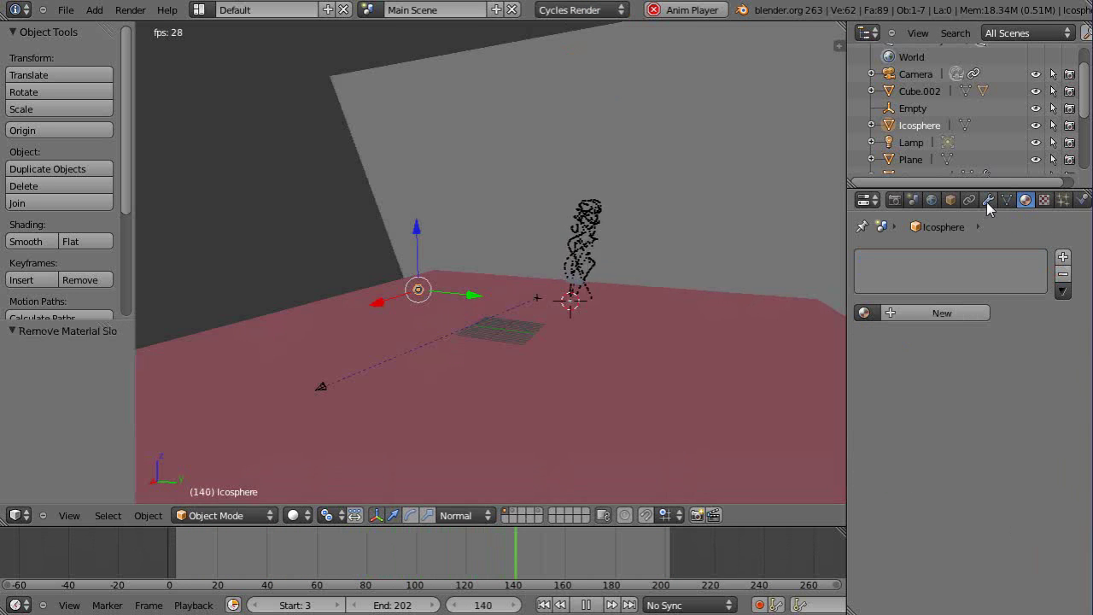
pyautogui.click(568, 10)
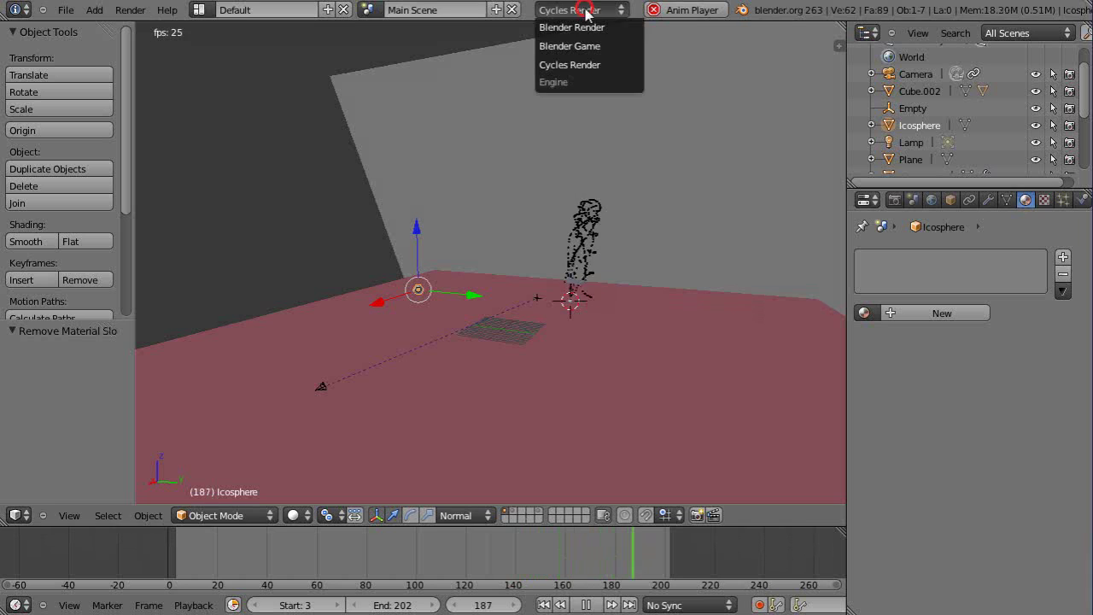
pyautogui.click(570, 27)
# Step: Give the Icosphere a new material with red diffuse colour (R 0.900, G 0.208, B 0.127)
pyautogui.click(939, 313)
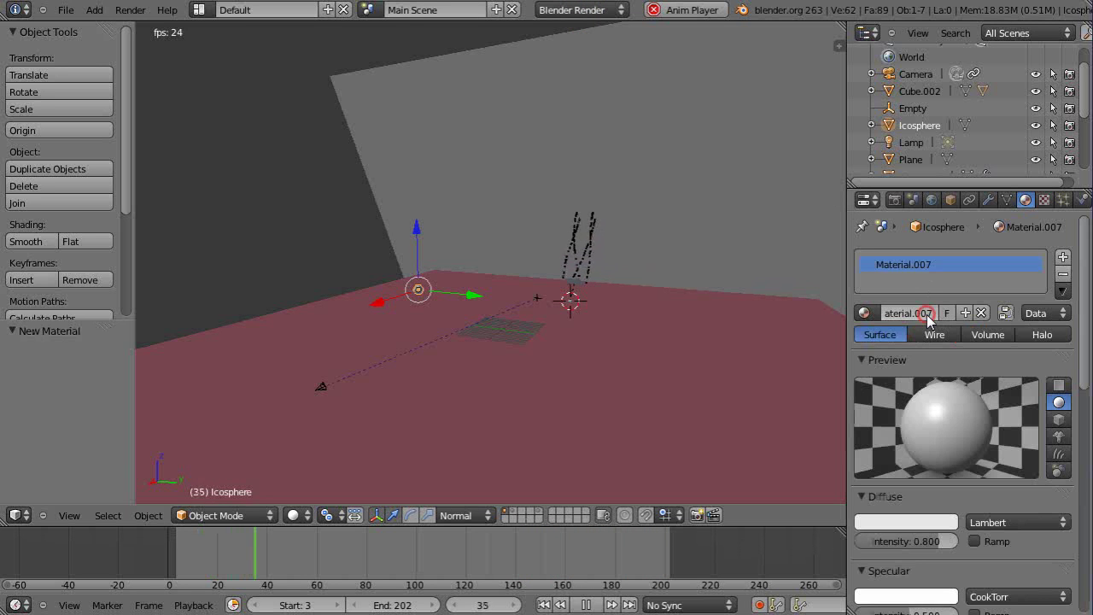
pyautogui.click(925, 522)
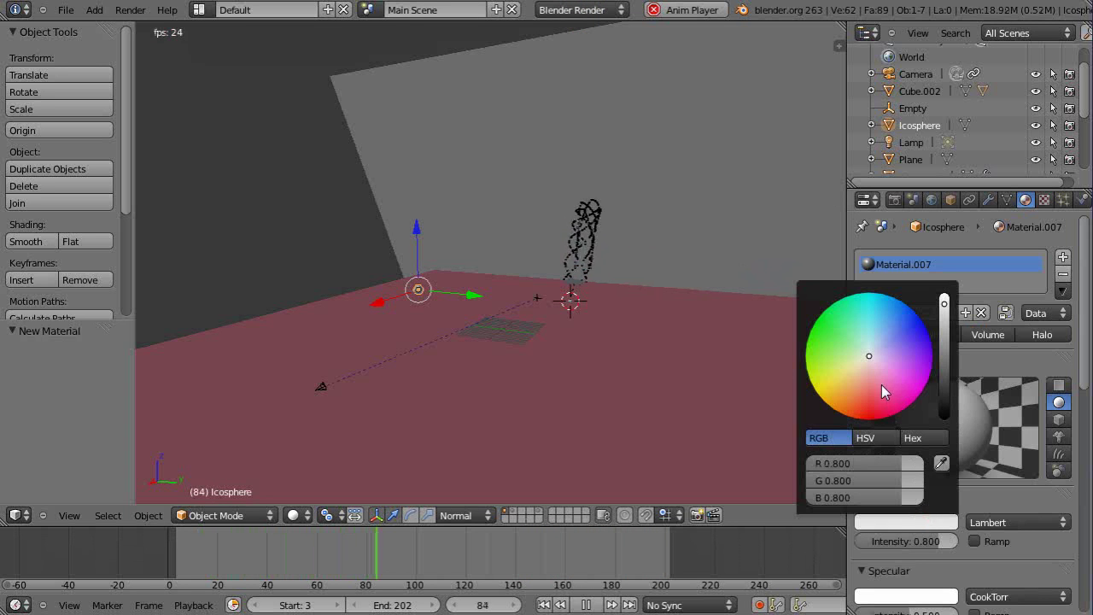
pyautogui.click(863, 410)
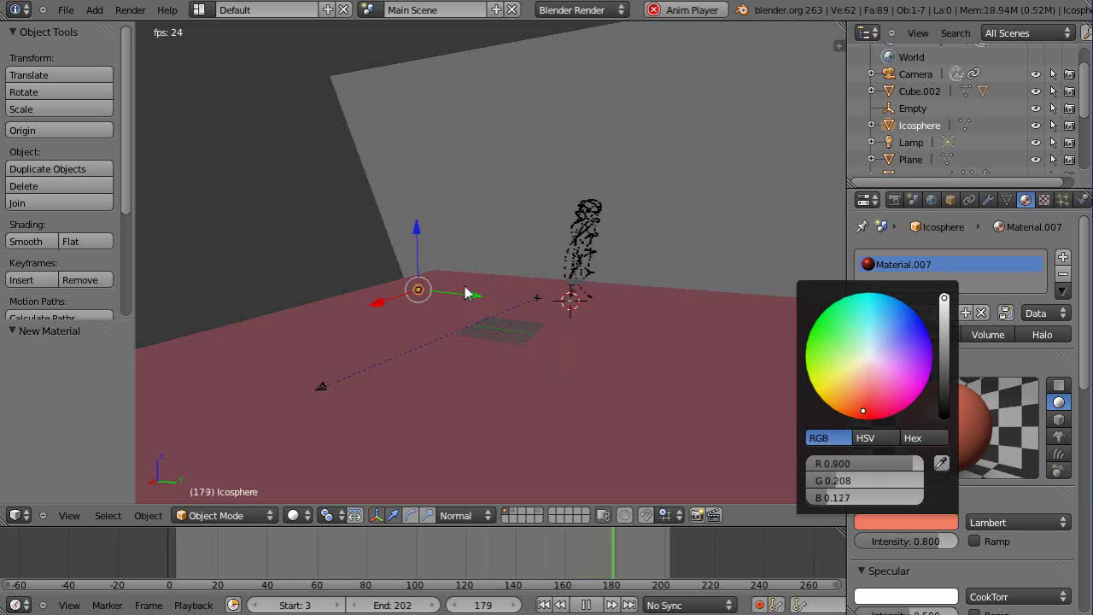
pyautogui.click(471, 364)
pyautogui.moveTo(439, 305); pyautogui.dragTo(368, 324, button='middle')
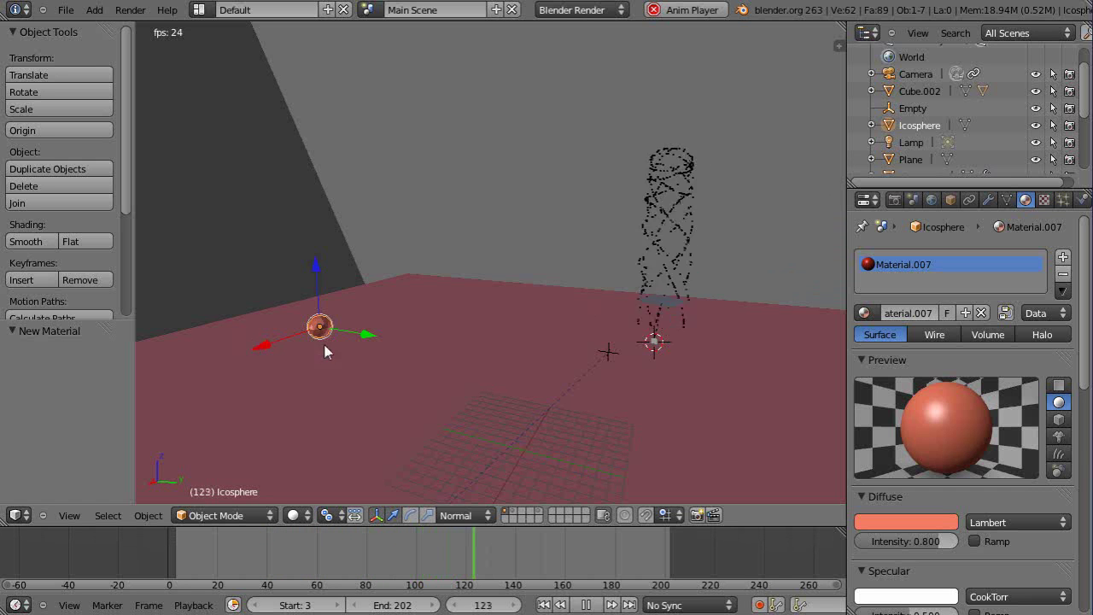
# Step: Scale the Icosphere uniformly by 1.6, discarding an oversized first attempt
pyautogui.press('s')
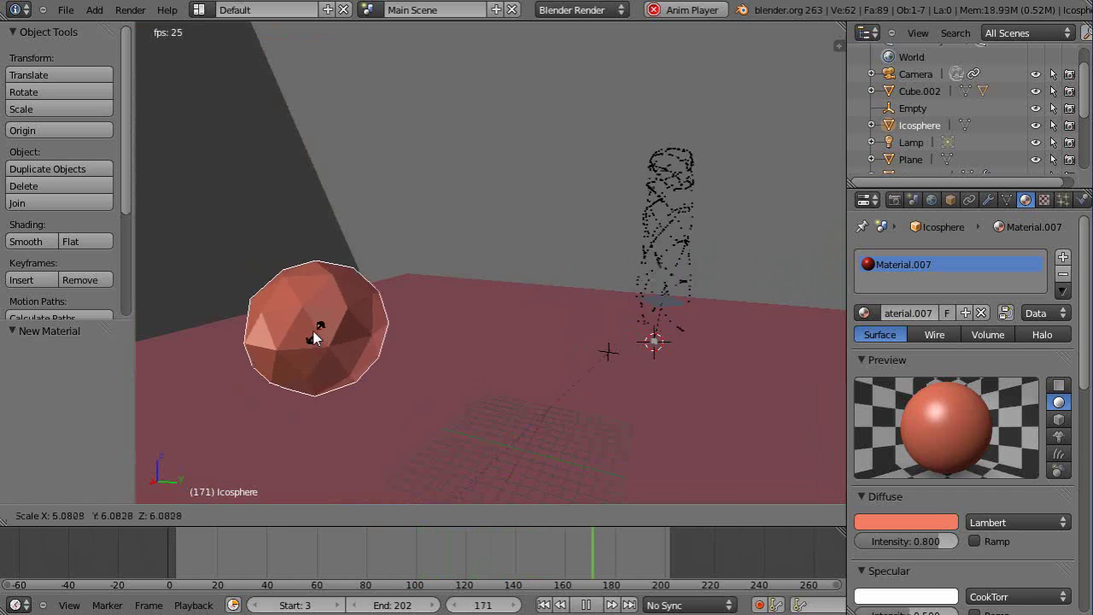
pyautogui.press('5')
pyautogui.press('Escape')
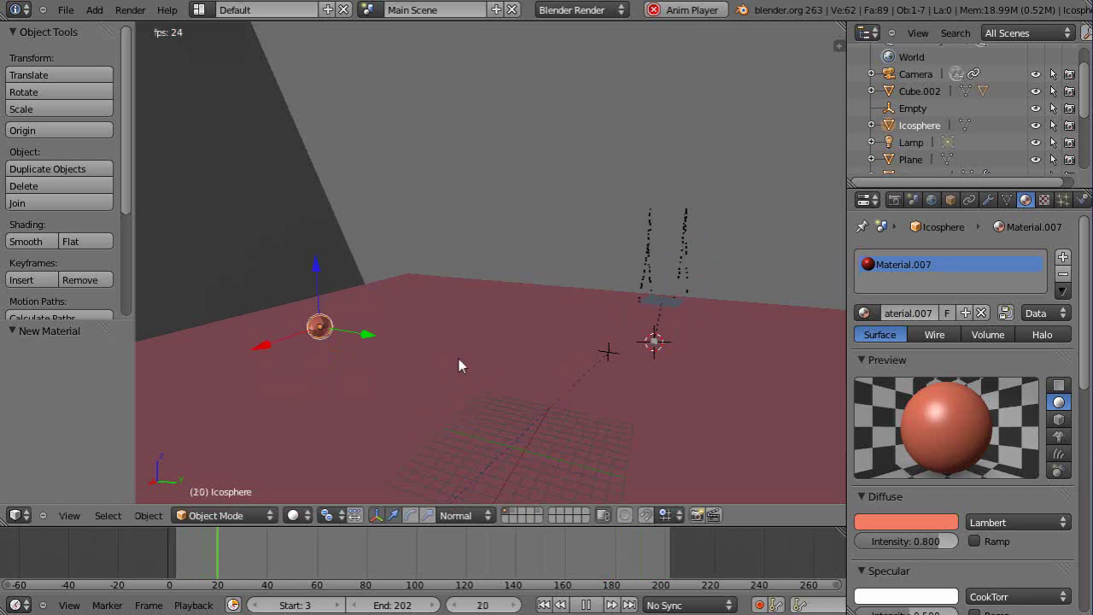
pyautogui.press('s')
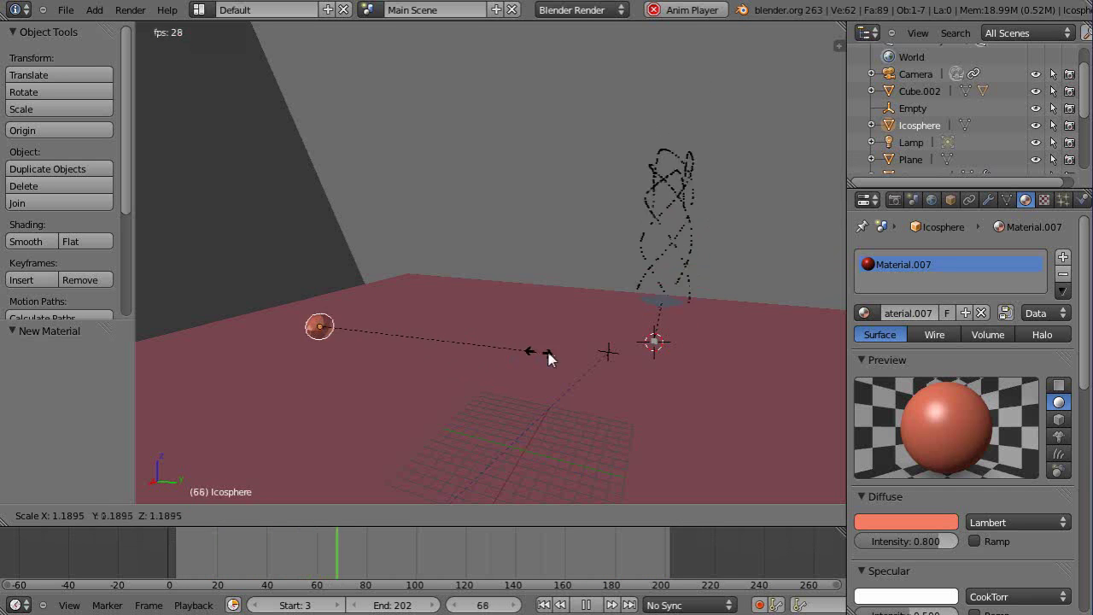
pyautogui.write('1.6')
pyautogui.press('Return')
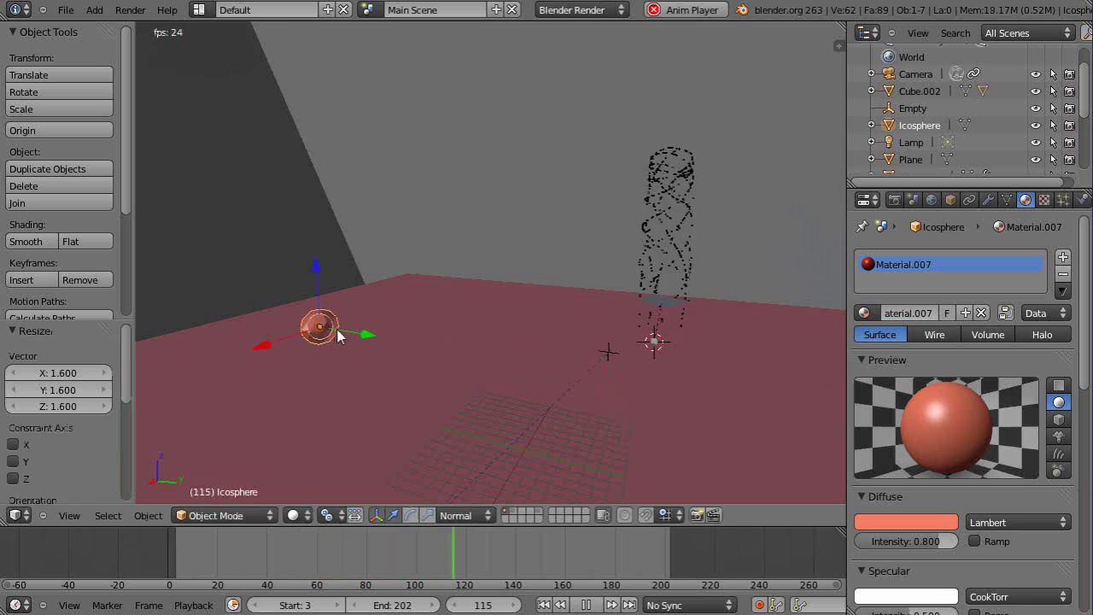
pyautogui.moveTo(339, 336); pyautogui.dragTo(274, 370, button='middle')
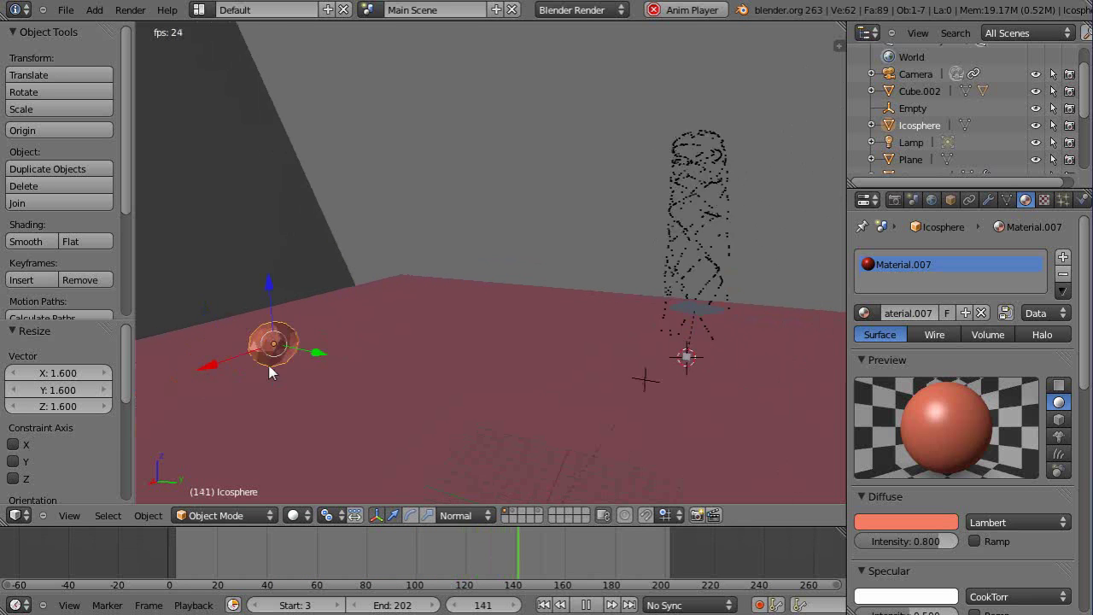
# Step: Set Plane.002's particles to render as Icosphere copies at size 0.478
pyautogui.rightClick(706, 307)
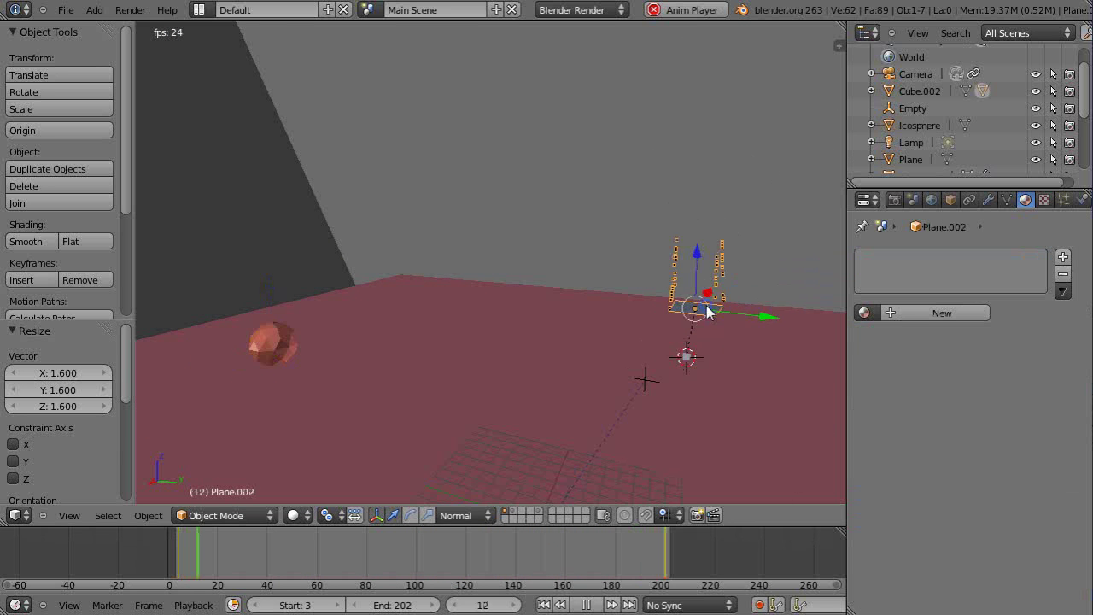
pyautogui.click(1062, 199)
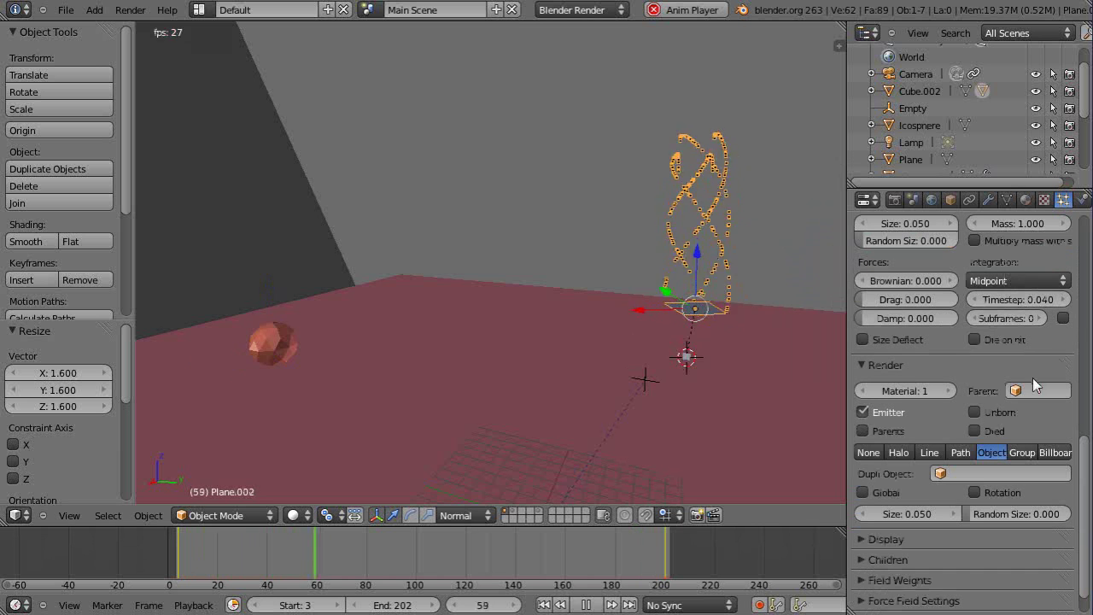
pyautogui.click(964, 472)
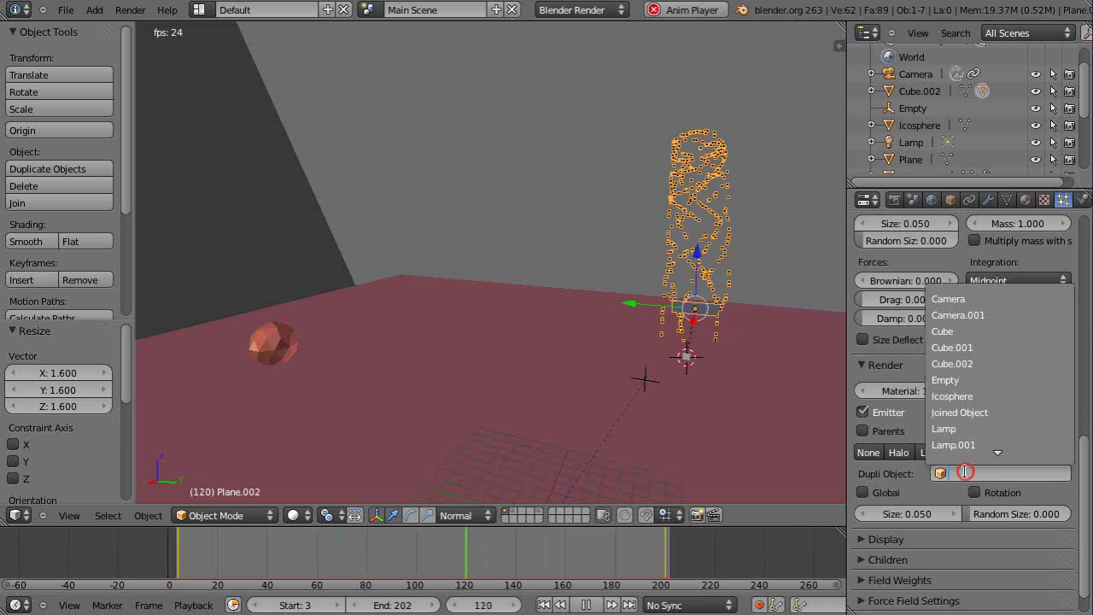
pyautogui.click(964, 397)
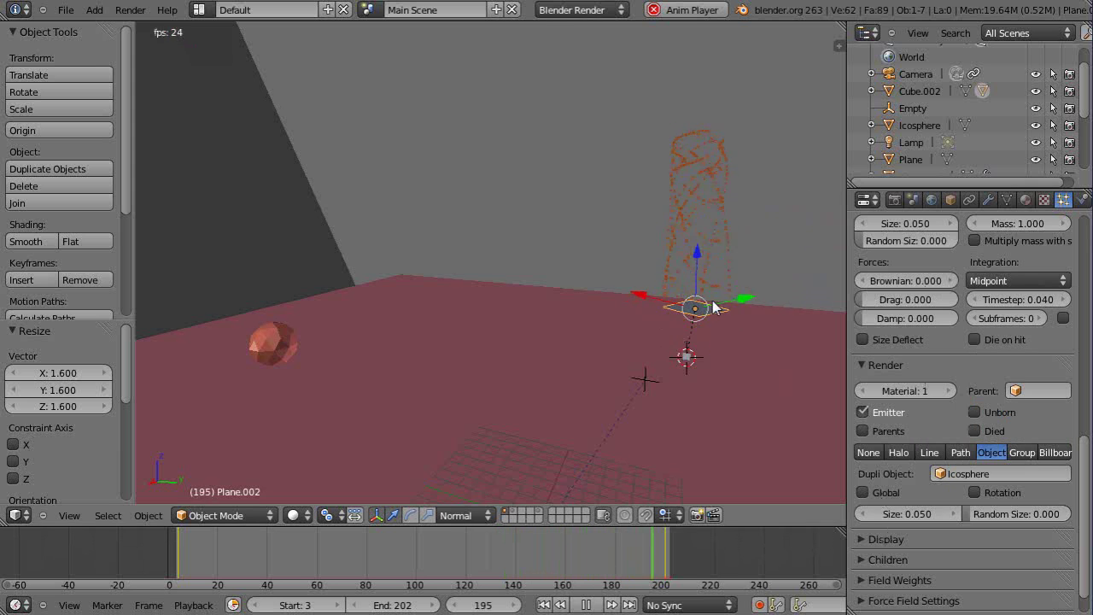
pyautogui.moveTo(726, 335); pyautogui.dragTo(688, 346, button='middle')
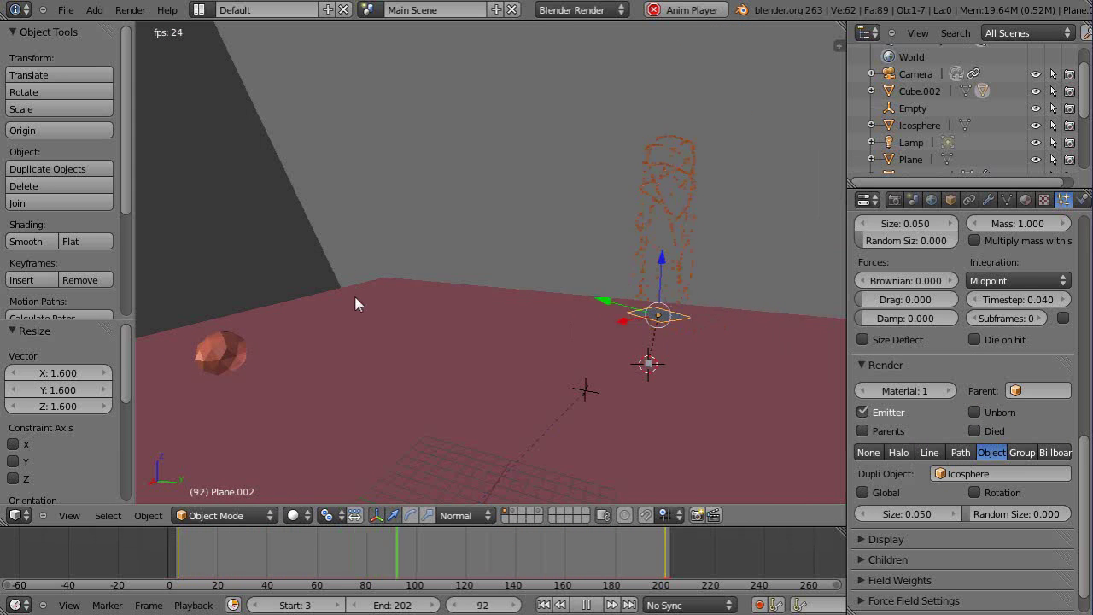
pyautogui.press('t')
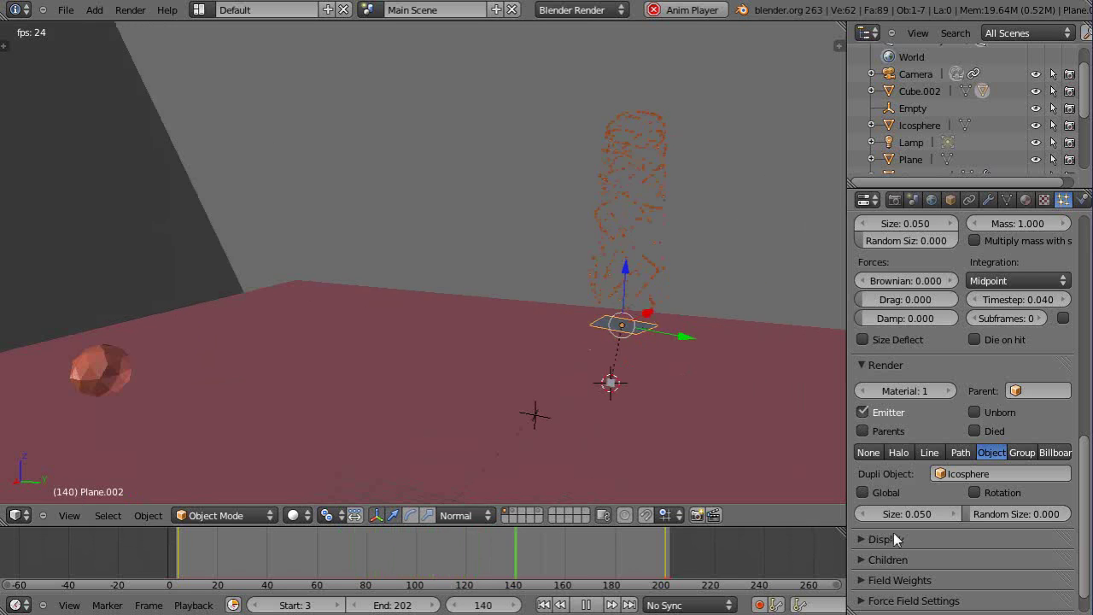
pyautogui.moveTo(888, 513); pyautogui.dragTo(929, 512)
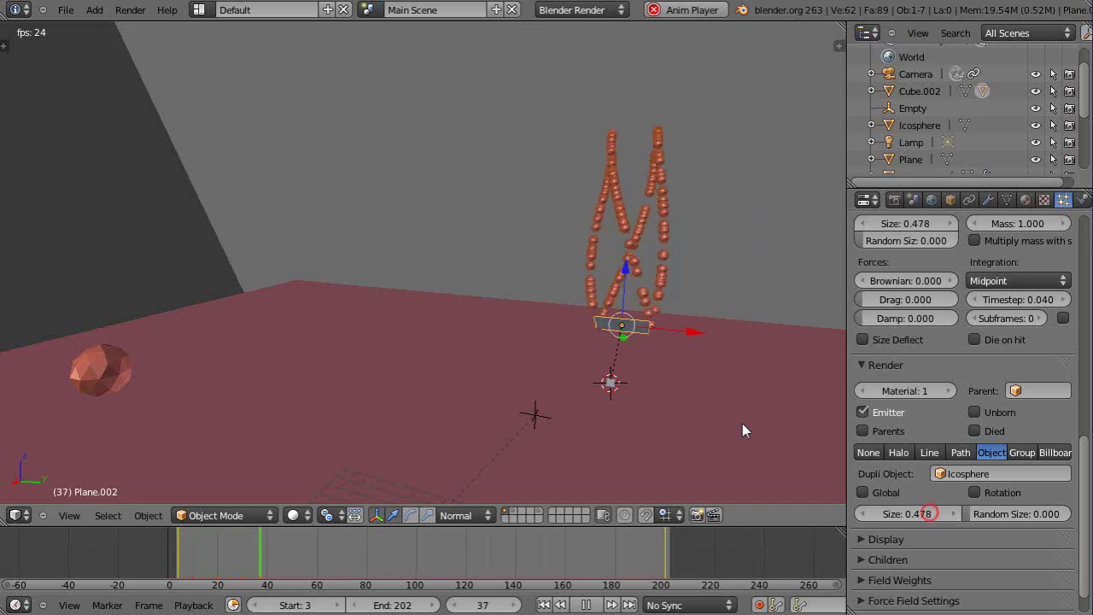
pyautogui.rightClick(115, 355)
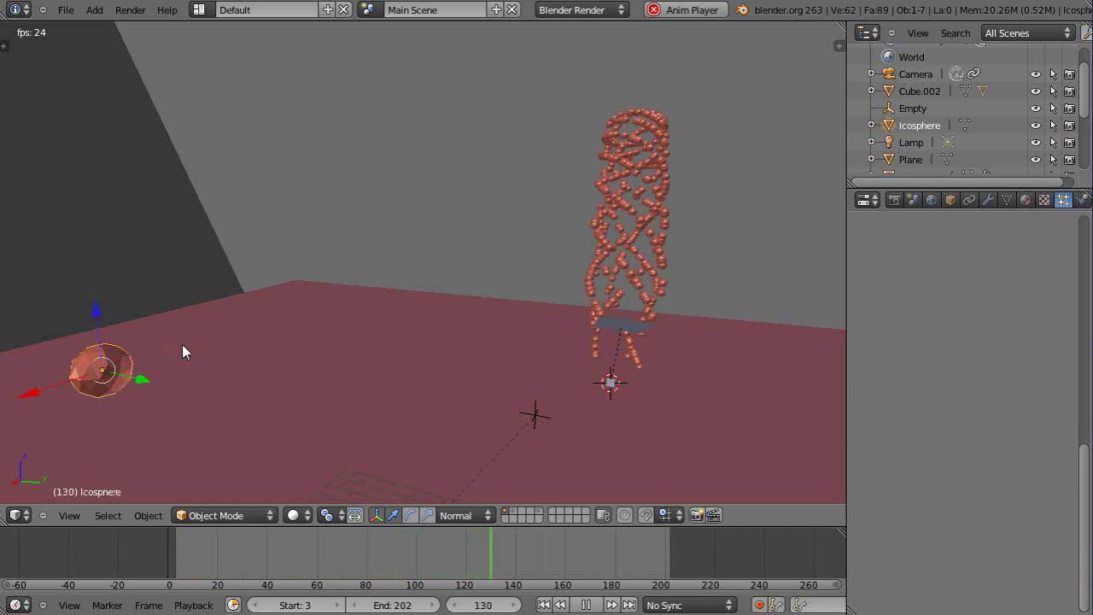
# Step: In Edit Mode, extrude one Icosphere vertex into a long spike
pyautogui.press('Tab')
pyautogui.press('a')
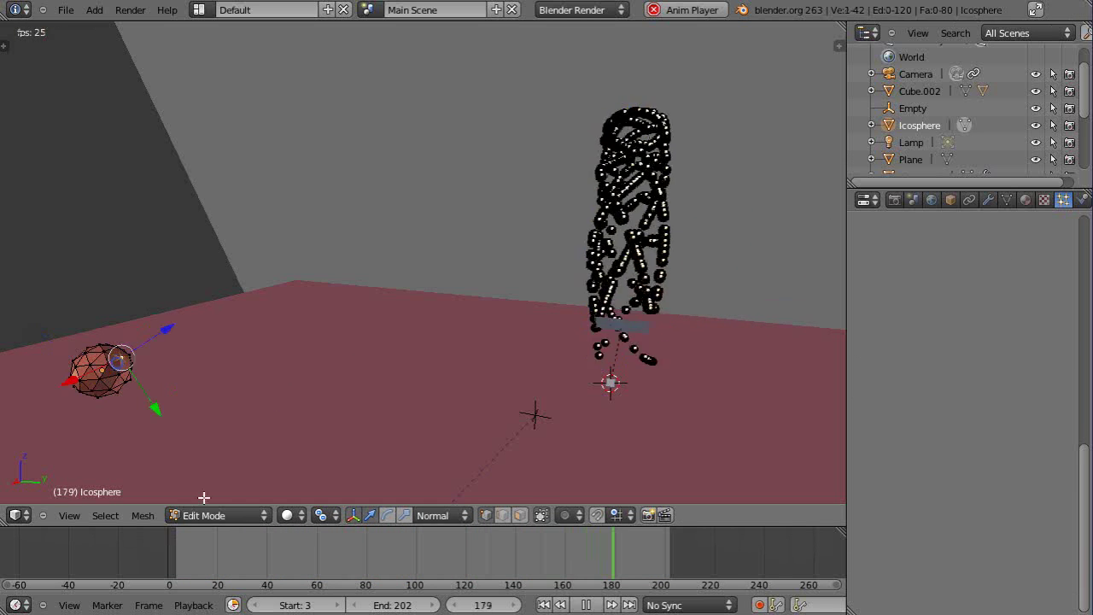
pyautogui.press('e')
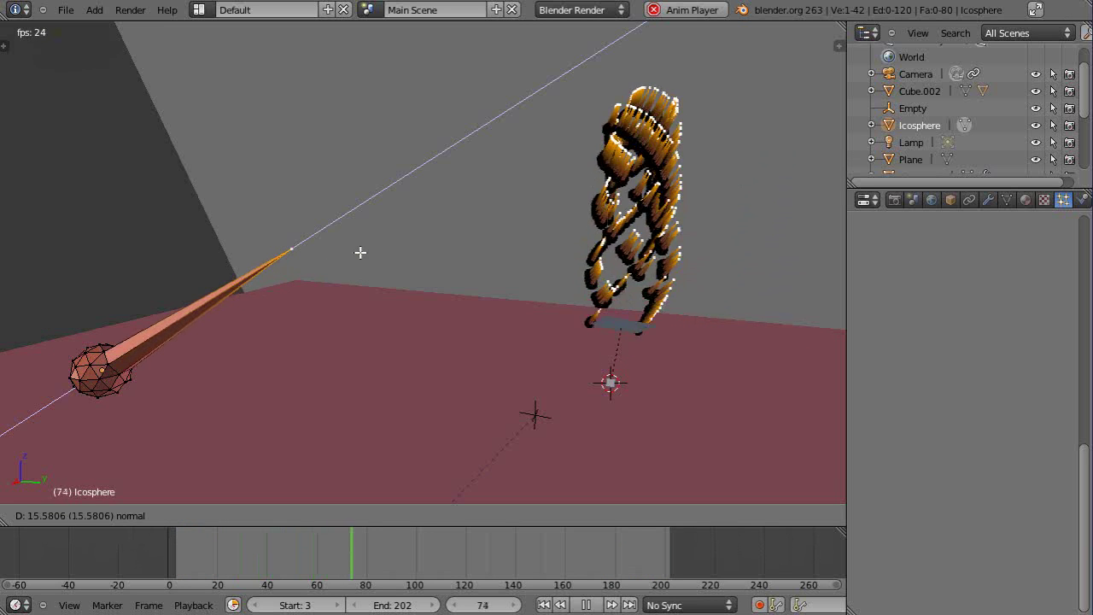
pyautogui.click(309, 278)
pyautogui.moveTo(573, 412); pyautogui.dragTo(391, 394, button='middle')
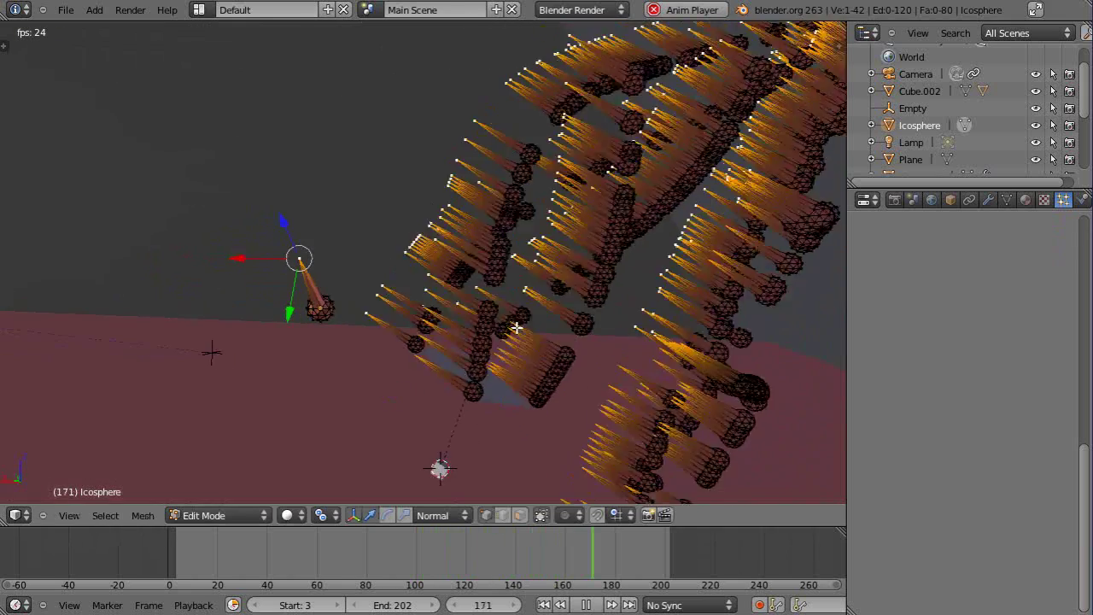
pyautogui.scroll(-5, 423, 262)
pyautogui.moveTo(423, 261); pyautogui.dragTo(367, 303, button='middle')
pyautogui.moveTo(629, 342); pyautogui.dragTo(642, 337, button='middle')
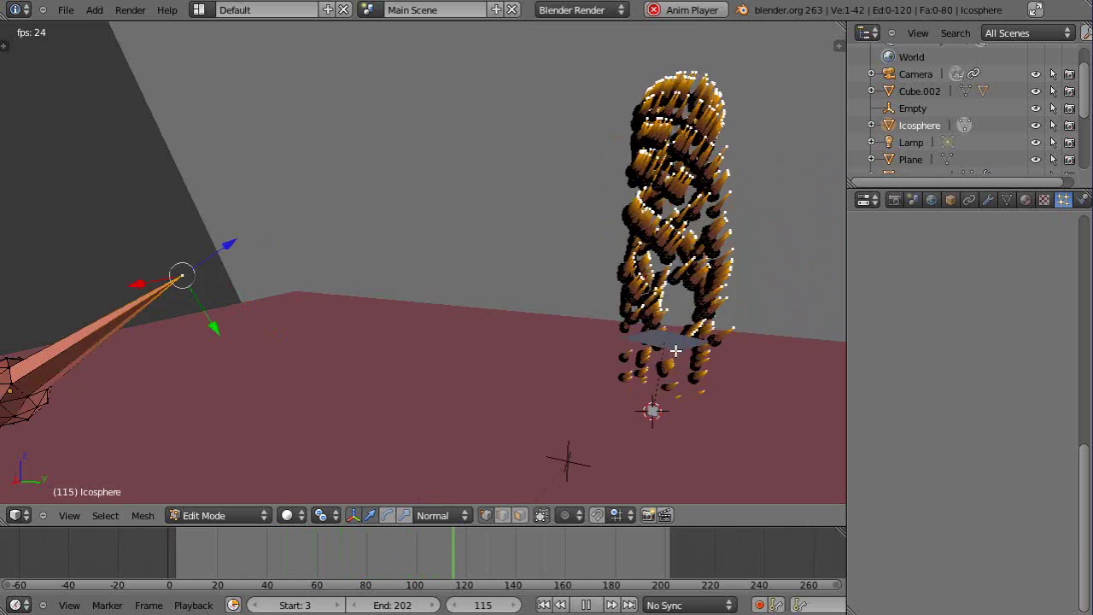
pyautogui.moveTo(676, 350); pyautogui.dragTo(709, 353, button='middle')
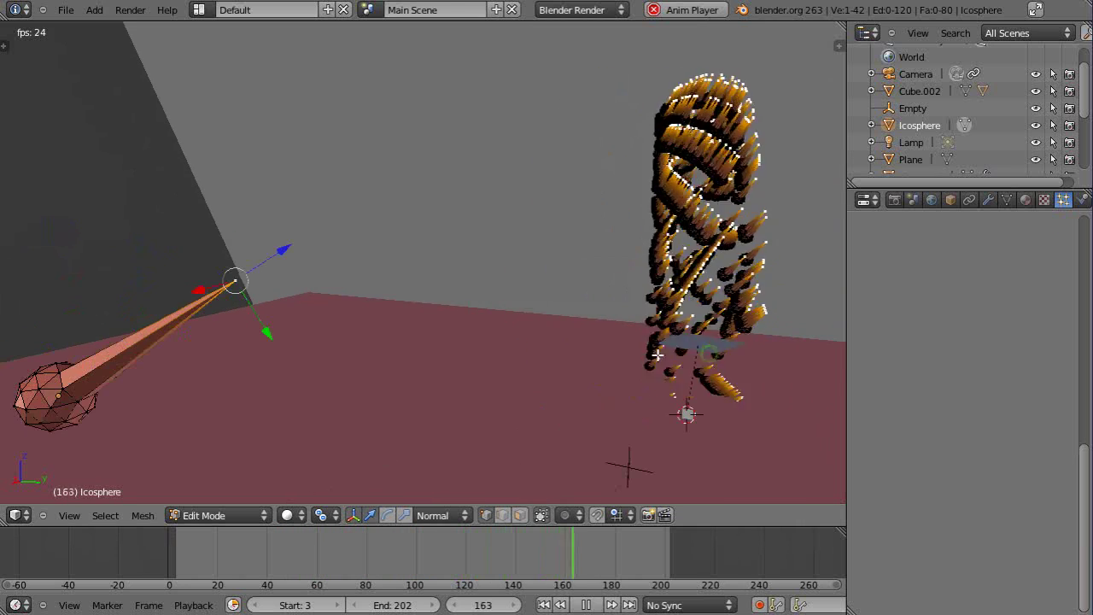